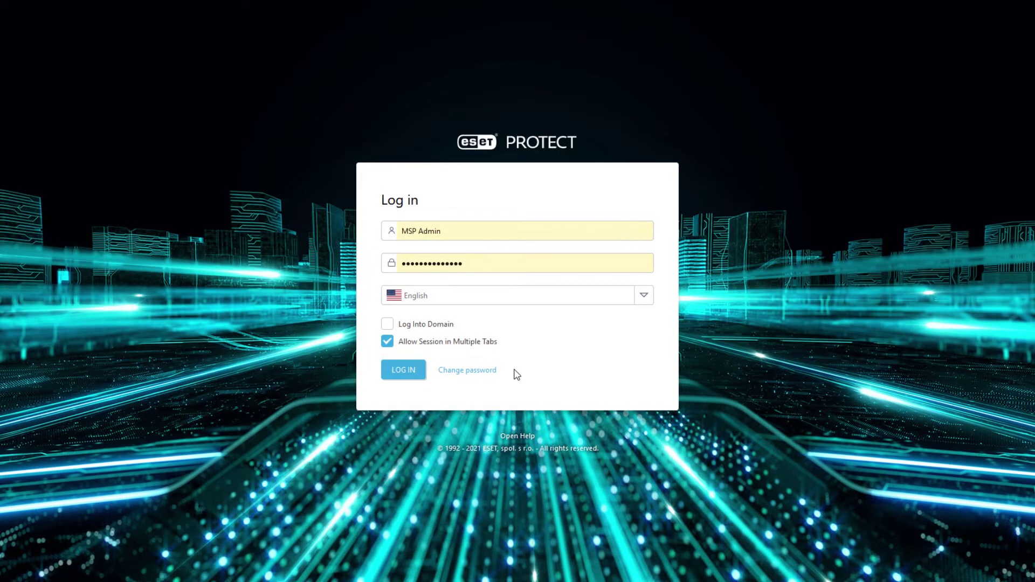
# Log in to the console and select the Gemini MSP group under Computers.
pyautogui.click(409, 374)
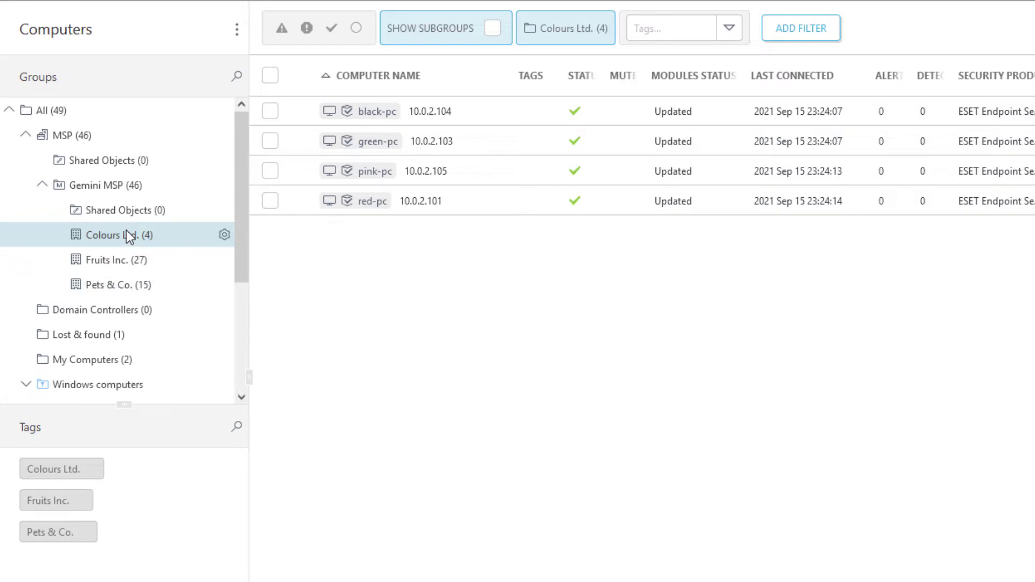
pyautogui.click(131, 190)
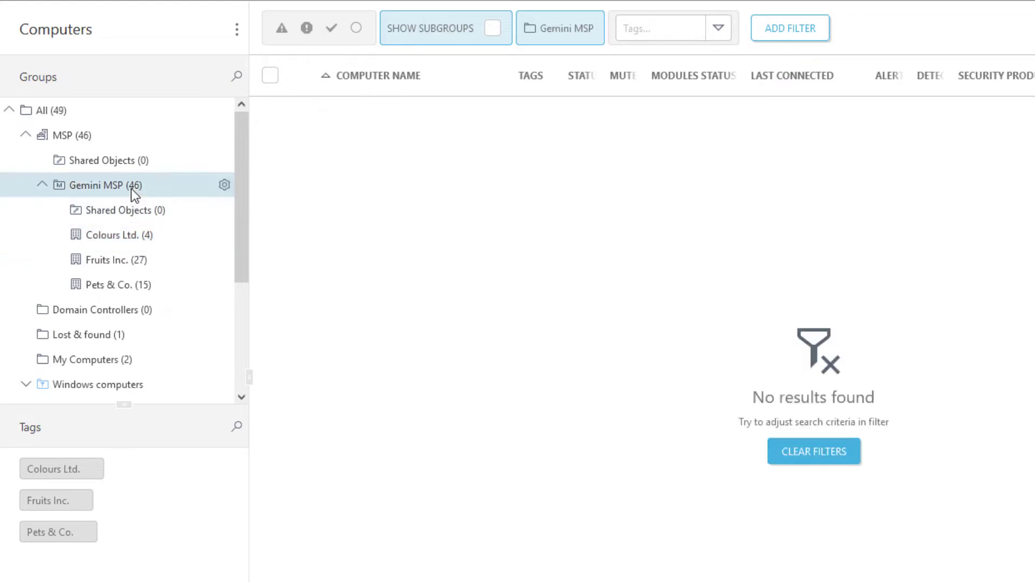
# Start a No ESET Endpoint dynamic group under Gemini MSP with a new same-named template.
pyautogui.click(223, 185)
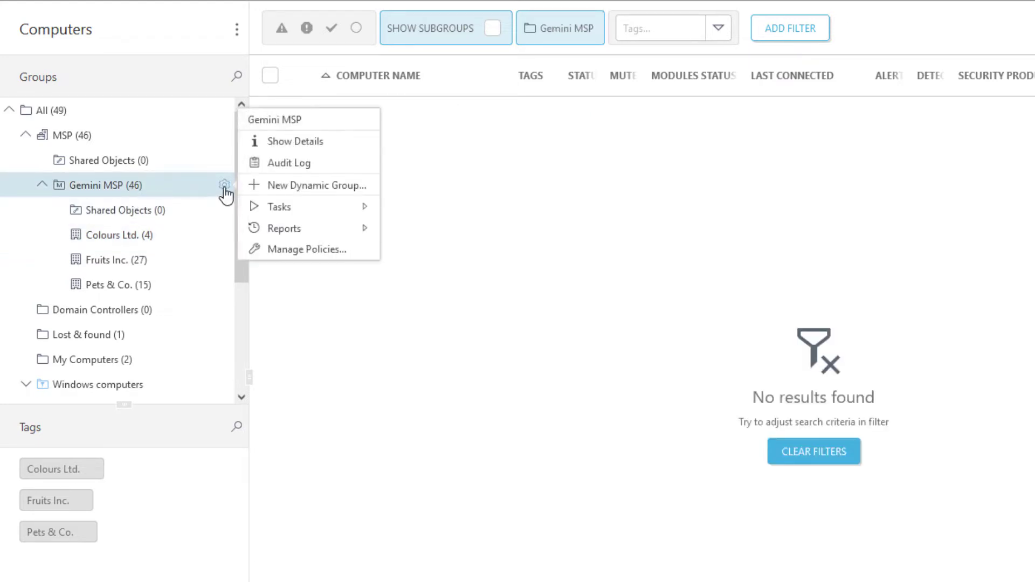
pyautogui.click(356, 191)
pyautogui.write('N')
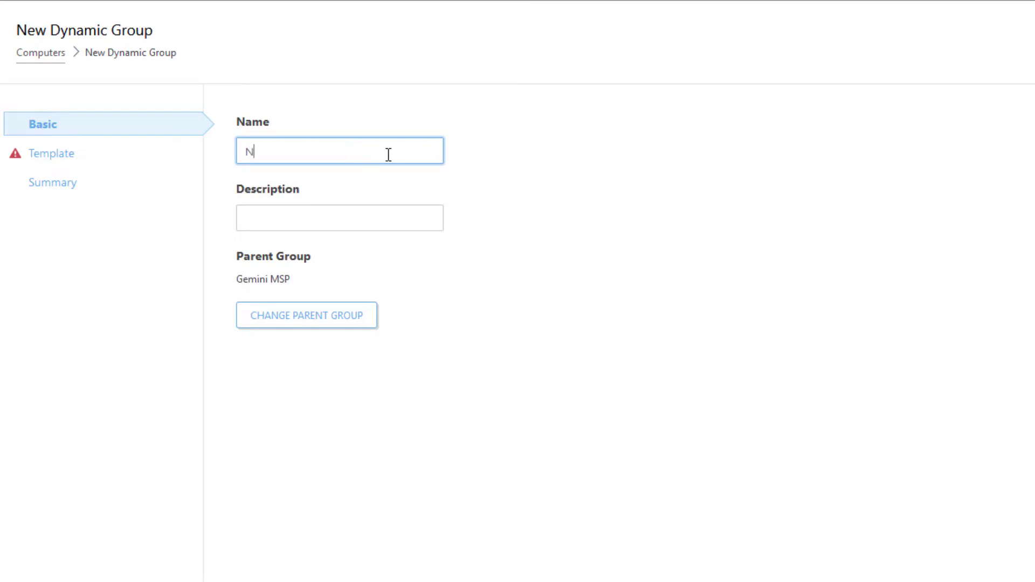
pyautogui.write('o ESET Endpo')
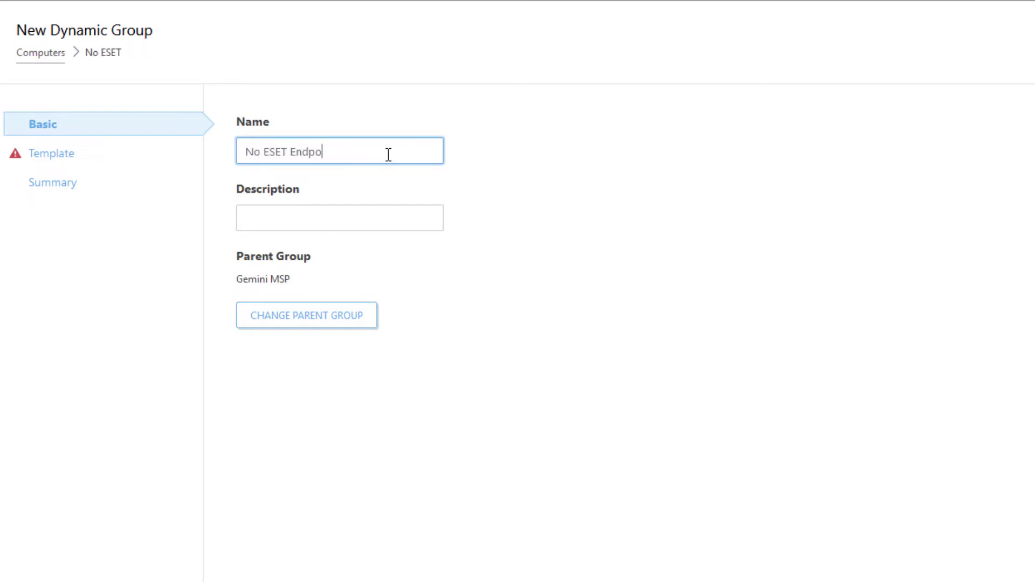
pyautogui.write('int')
pyautogui.click(64, 157)
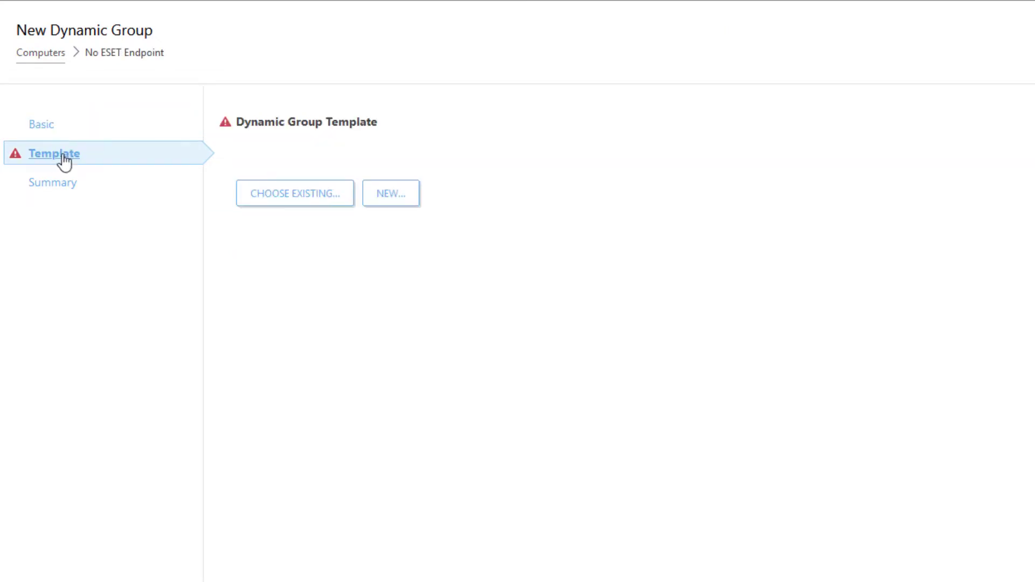
pyautogui.click(388, 192)
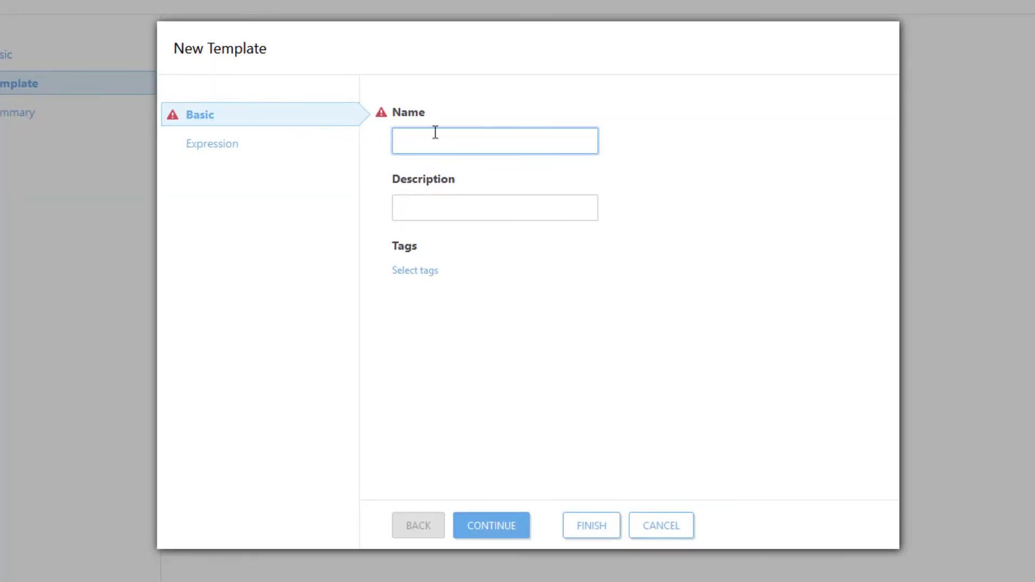
pyautogui.write('No ESET ')
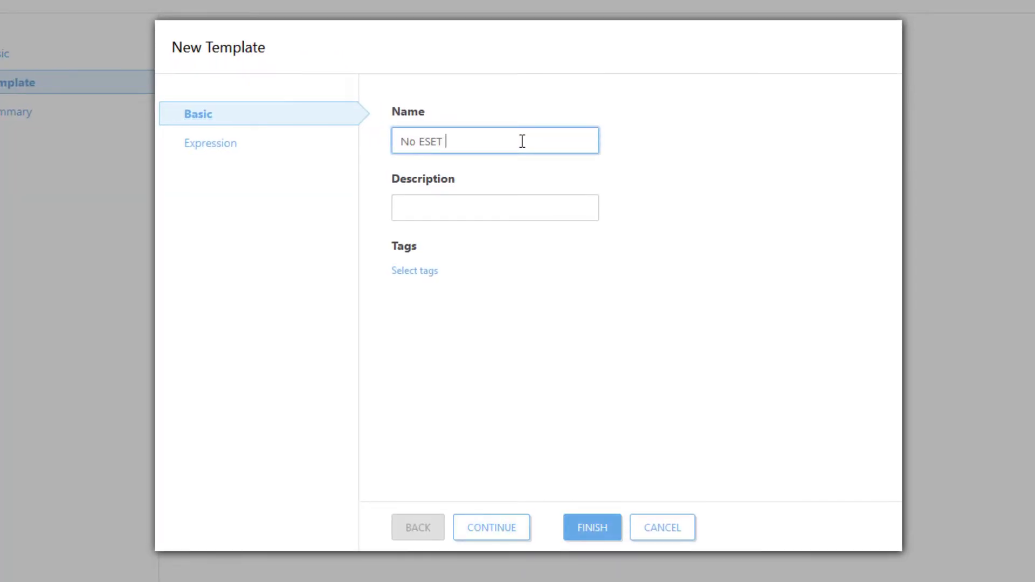
pyautogui.write('Endpoint')
# Add a template rule: OS edition OS type is one of Microsoft Windows.
pyautogui.click(216, 145)
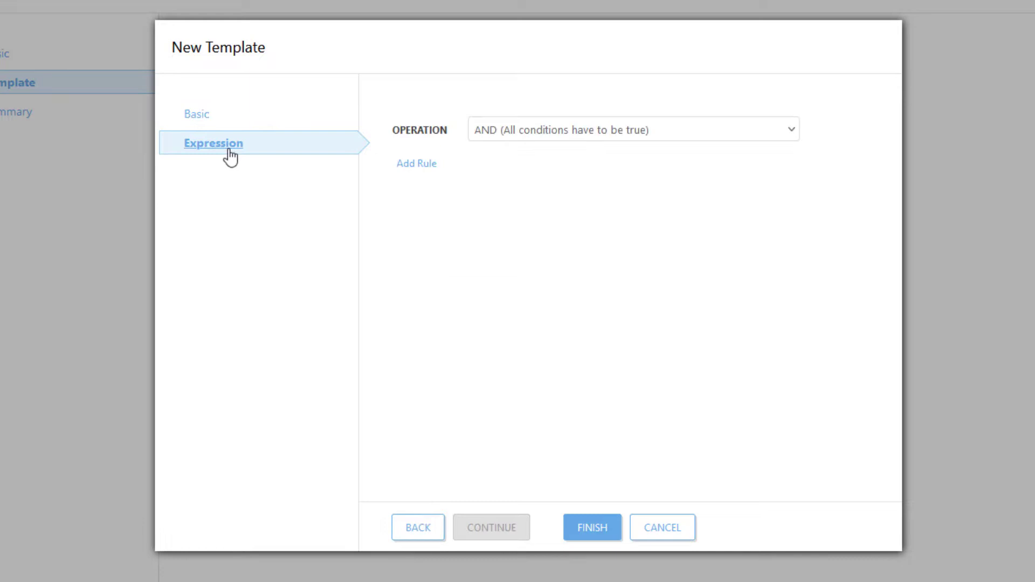
pyautogui.click(419, 163)
pyautogui.scroll(-5, 427, 174)
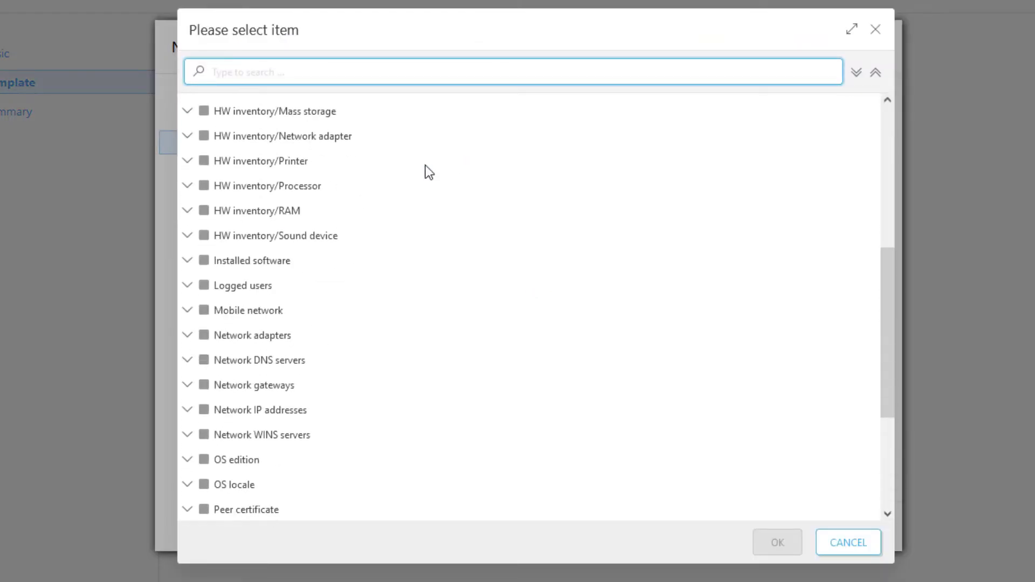
pyautogui.click(187, 380)
pyautogui.scroll(-2, 240, 444)
pyautogui.click(249, 452)
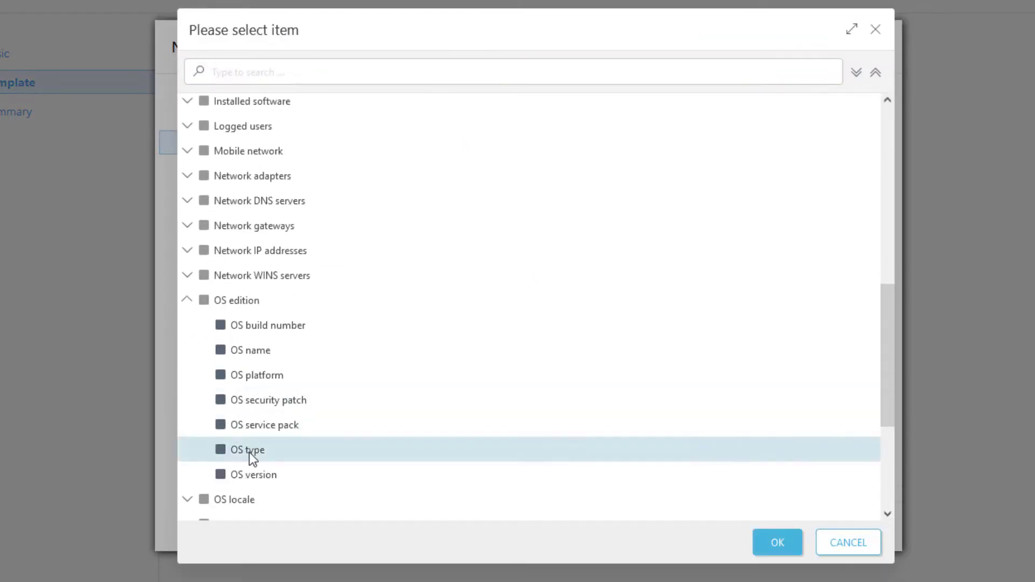
pyautogui.click(775, 543)
pyautogui.click(774, 167)
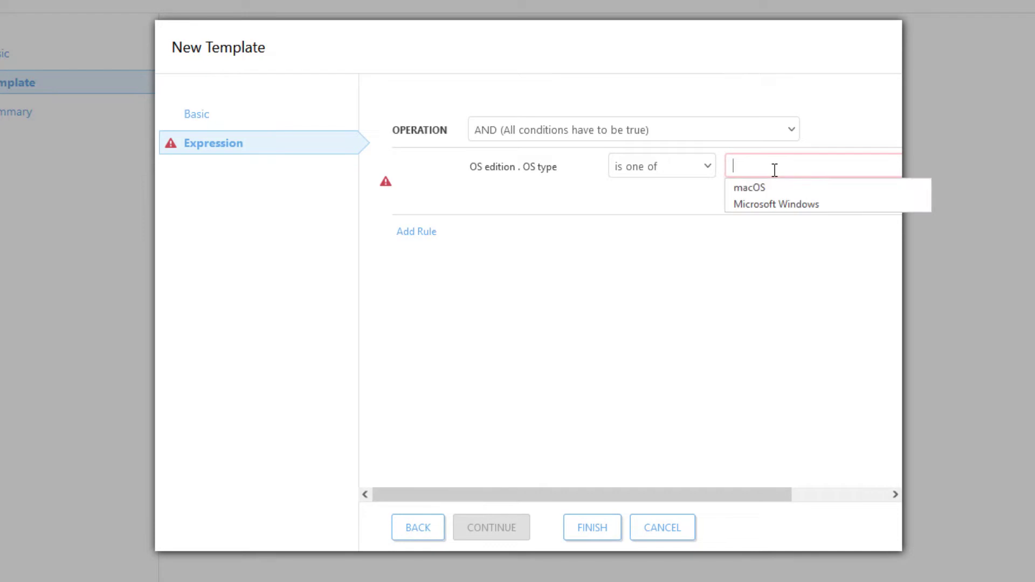
pyautogui.click(817, 209)
# Add a second rule: OS name doesn't contain Server.
pyautogui.click(415, 231)
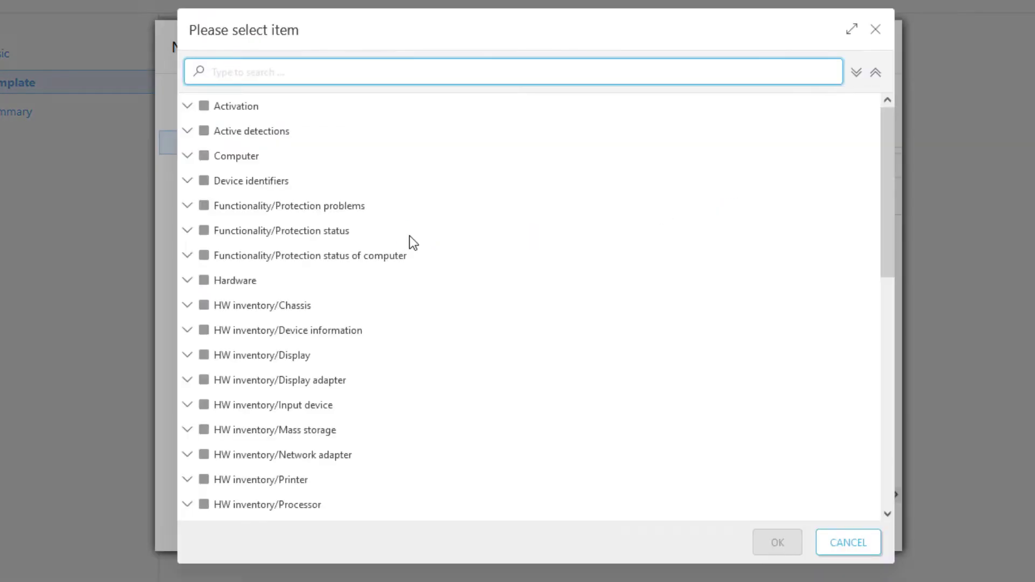
pyautogui.scroll(-4, 409, 235)
pyautogui.scroll(-1, 243, 388)
pyautogui.click(188, 380)
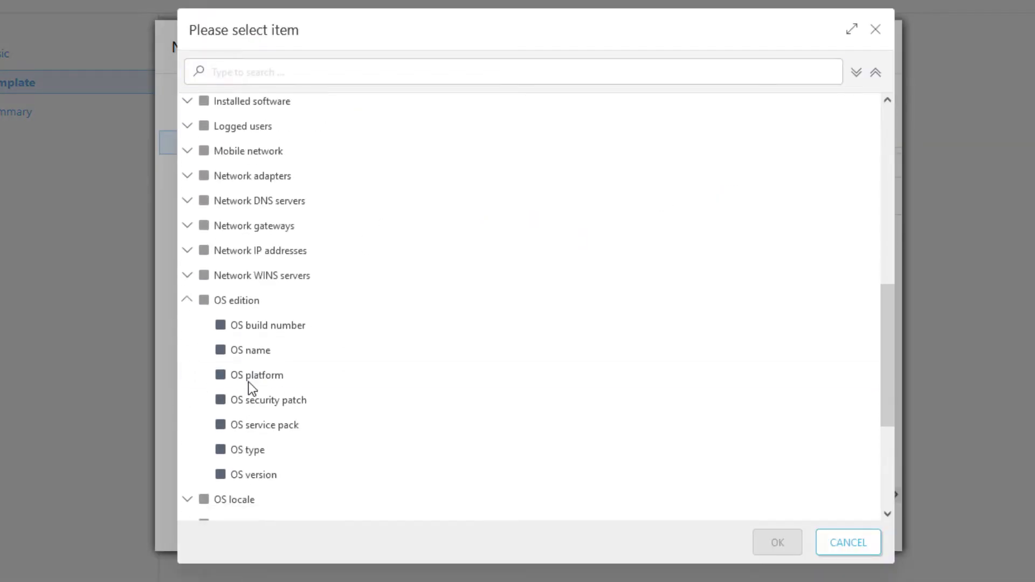
pyautogui.click(258, 350)
pyautogui.click(776, 543)
pyautogui.click(670, 237)
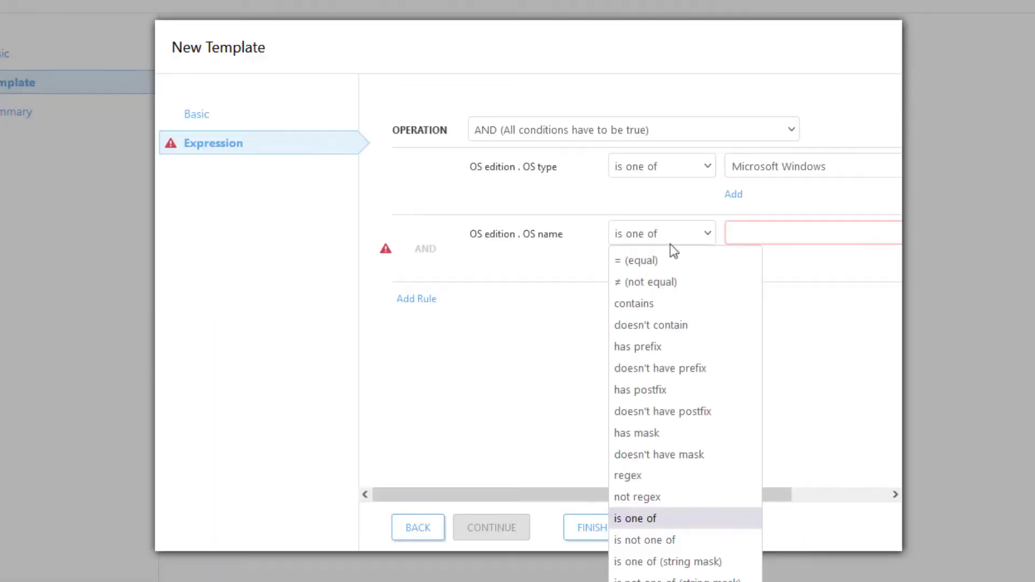
pyautogui.click(677, 323)
pyautogui.click(760, 233)
pyautogui.write('Server')
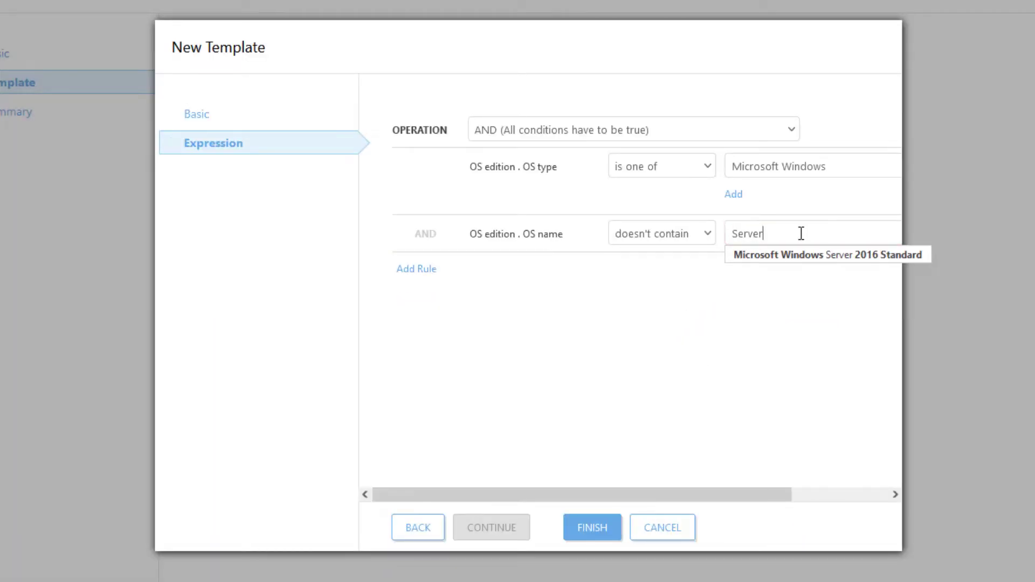
# Add a rule that Computer Managed products mask is not one of, then save the template.
pyautogui.click(802, 318)
pyautogui.click(422, 271)
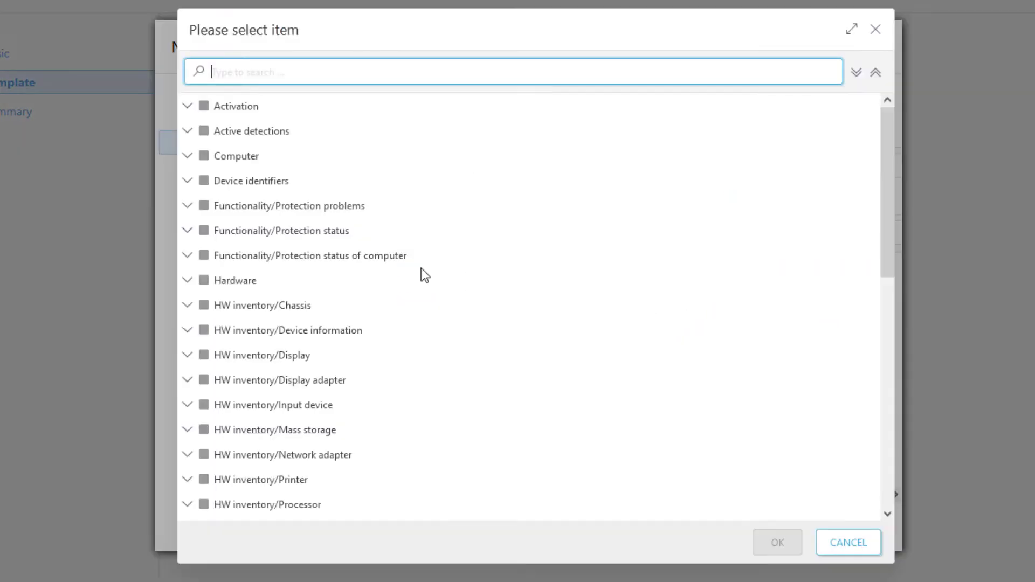
pyautogui.click(187, 156)
pyautogui.click(244, 208)
pyautogui.click(780, 543)
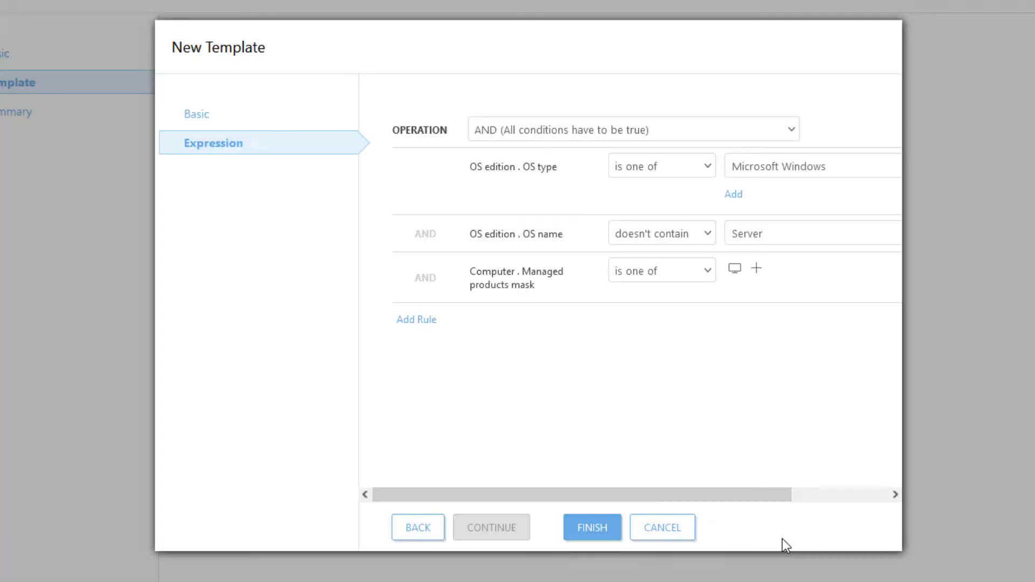
pyautogui.click(671, 275)
pyautogui.click(684, 361)
pyautogui.click(592, 527)
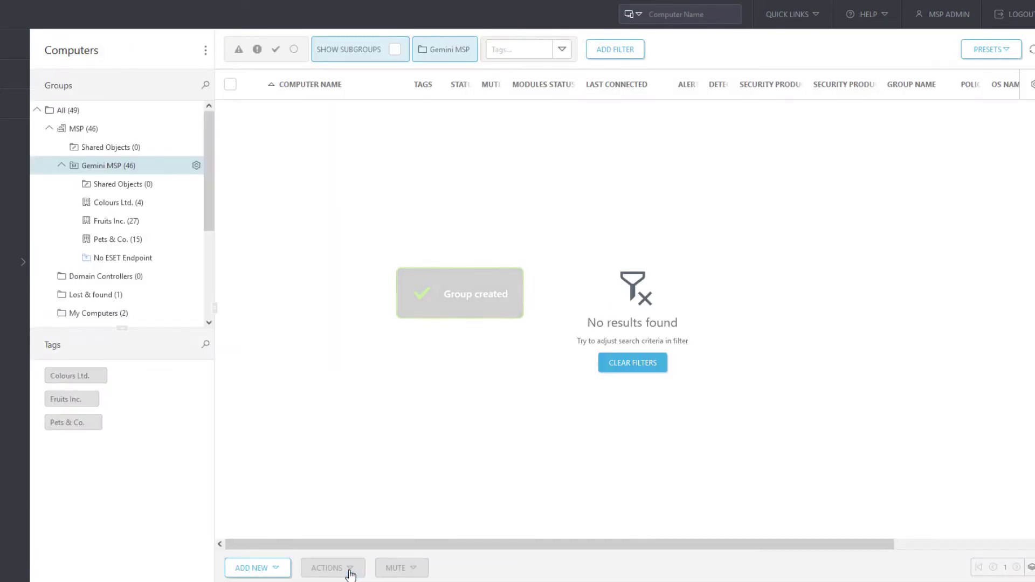
# Create a Software Install client task named EES installation for the No ESET Endpoint group.
pyautogui.click(194, 318)
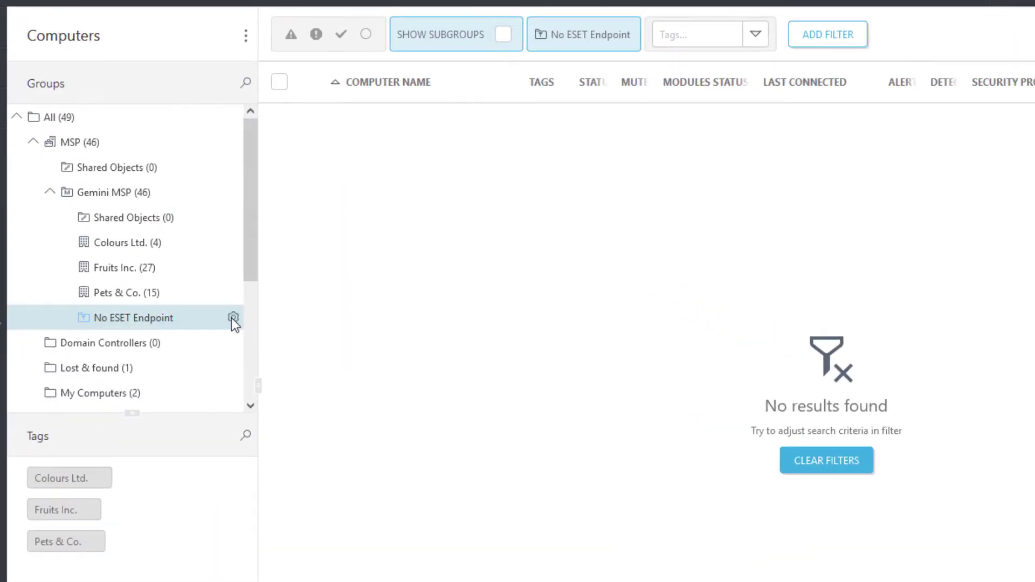
pyautogui.click(231, 318)
pyautogui.moveTo(288, 297)
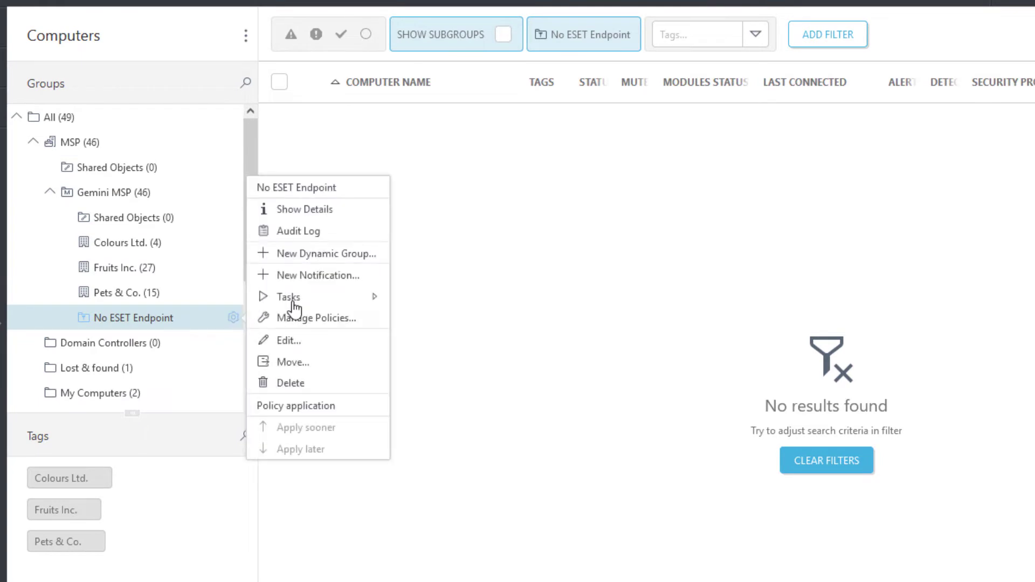
pyautogui.click(443, 383)
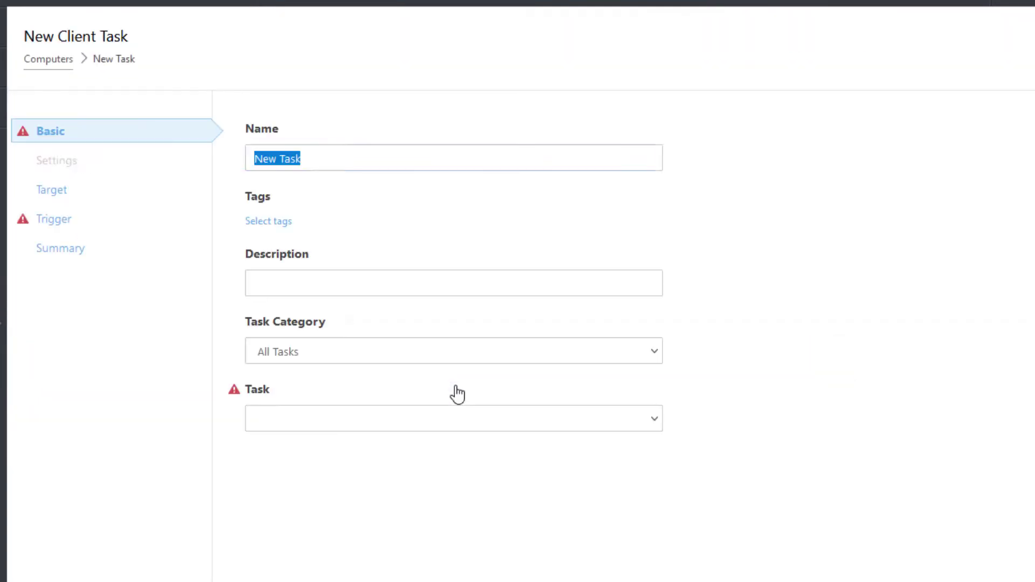
pyautogui.write('EES')
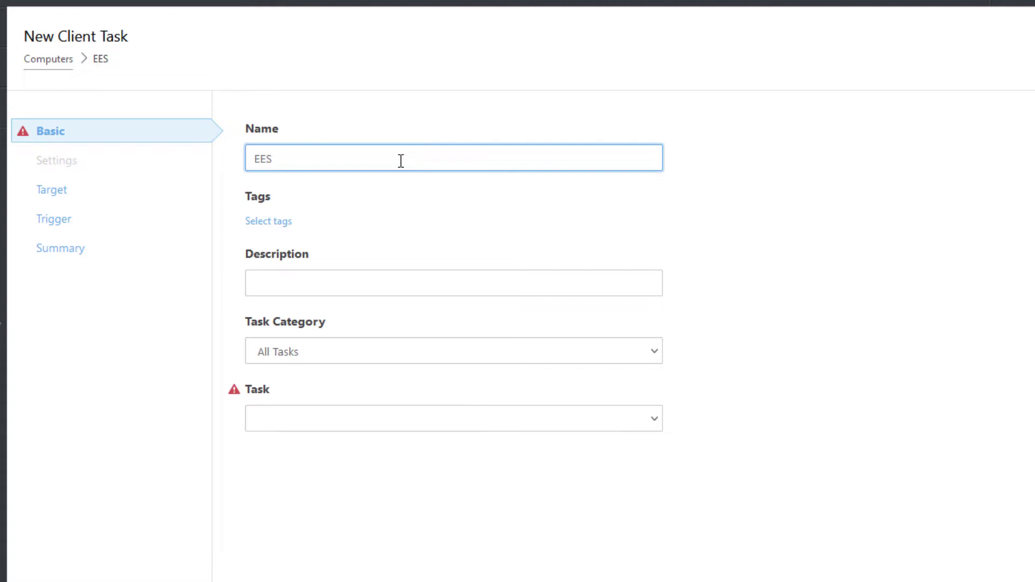
pyautogui.write(' installation')
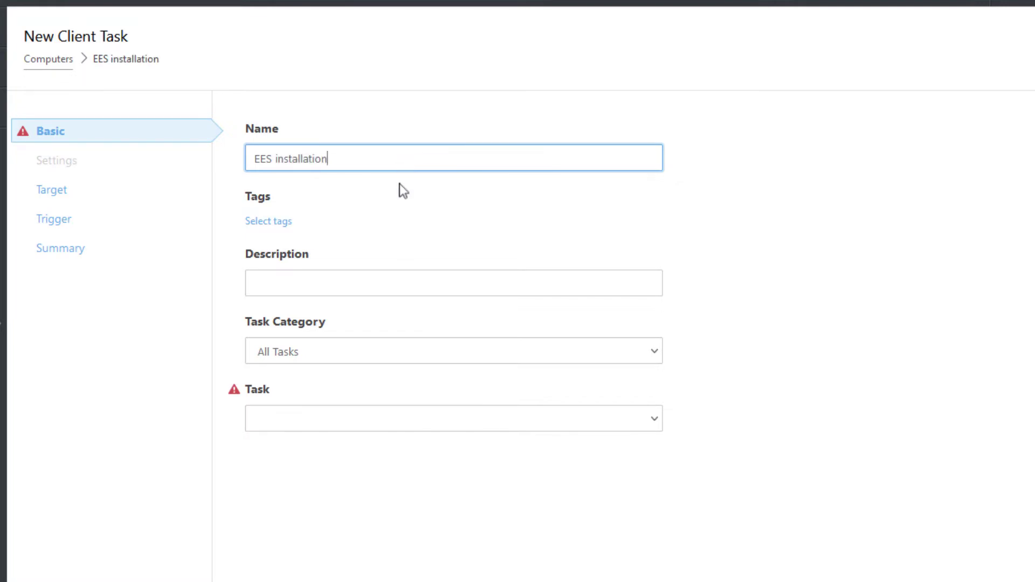
pyautogui.click(402, 416)
pyautogui.click(379, 263)
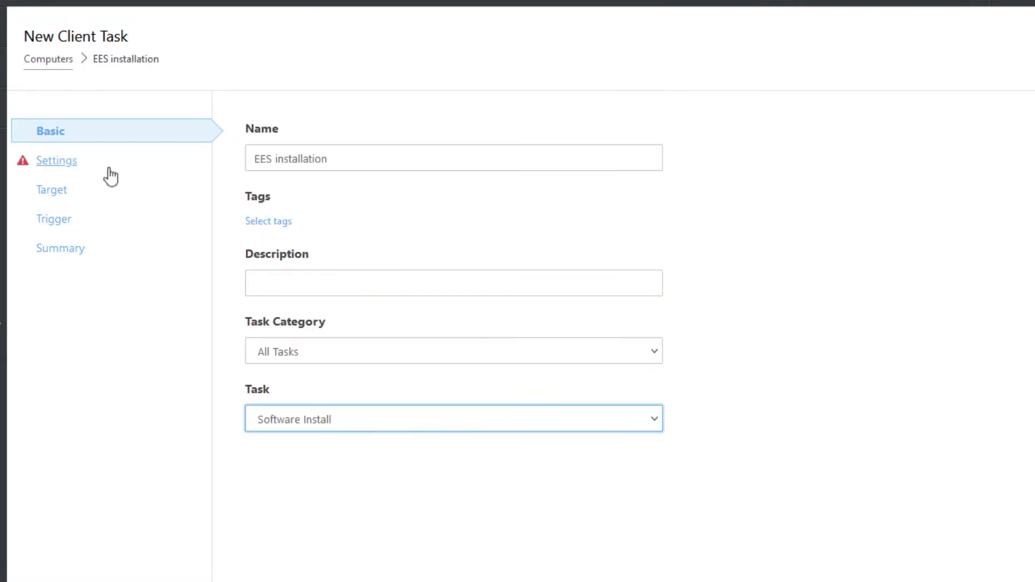
# Choose the ESET Endpoint Security 8.1 package, accept the EULA, and clear the preselected license.
pyautogui.click(71, 160)
pyautogui.click(462, 200)
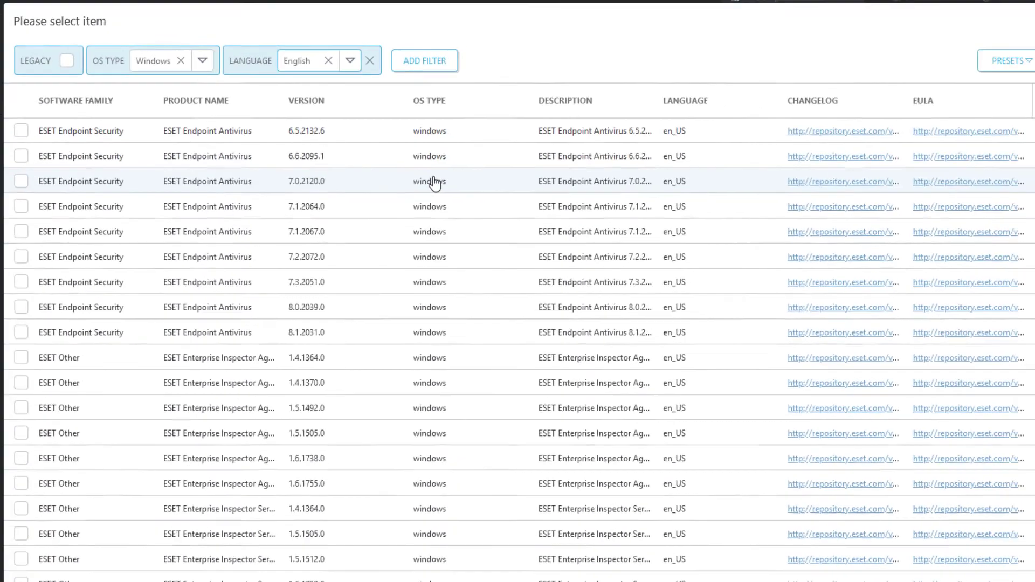
pyautogui.click(412, 65)
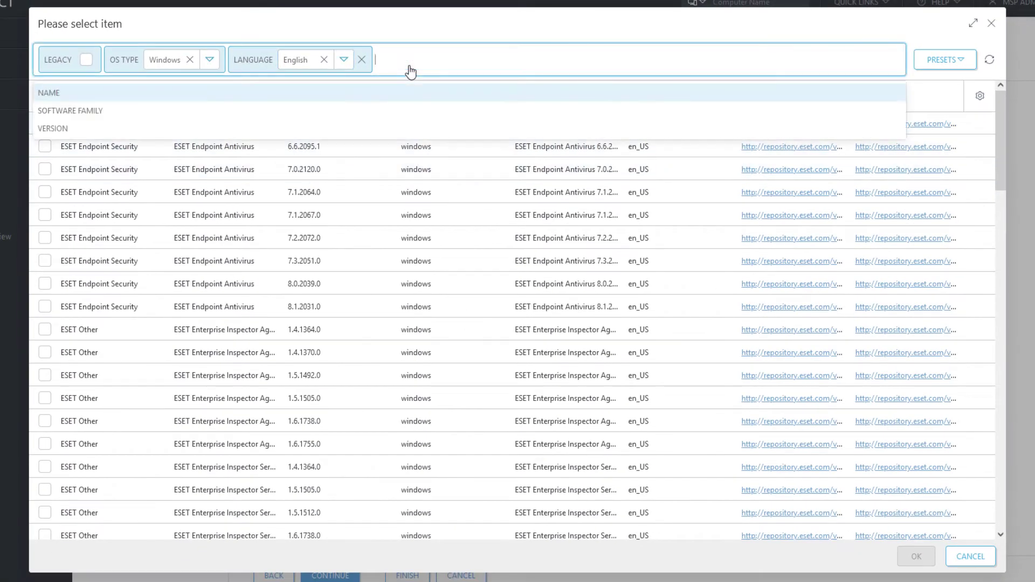
pyautogui.click(69, 129)
pyautogui.write('1')
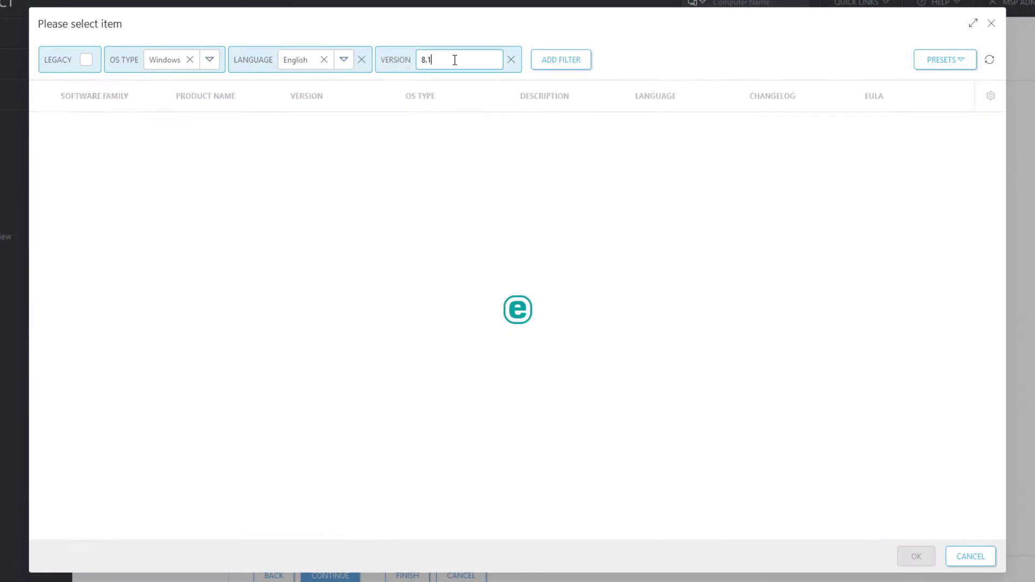
pyautogui.click(45, 144)
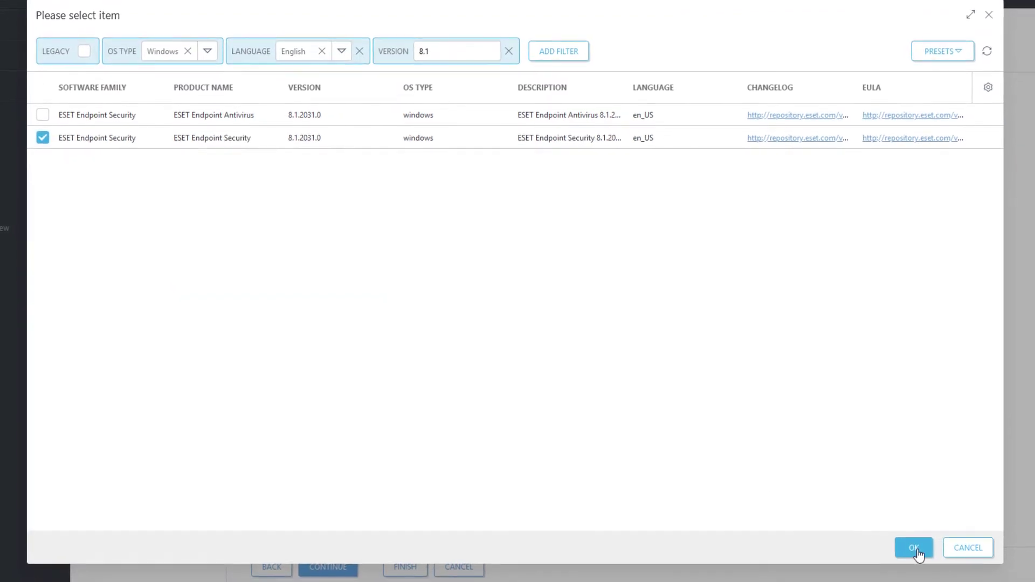
pyautogui.click(916, 555)
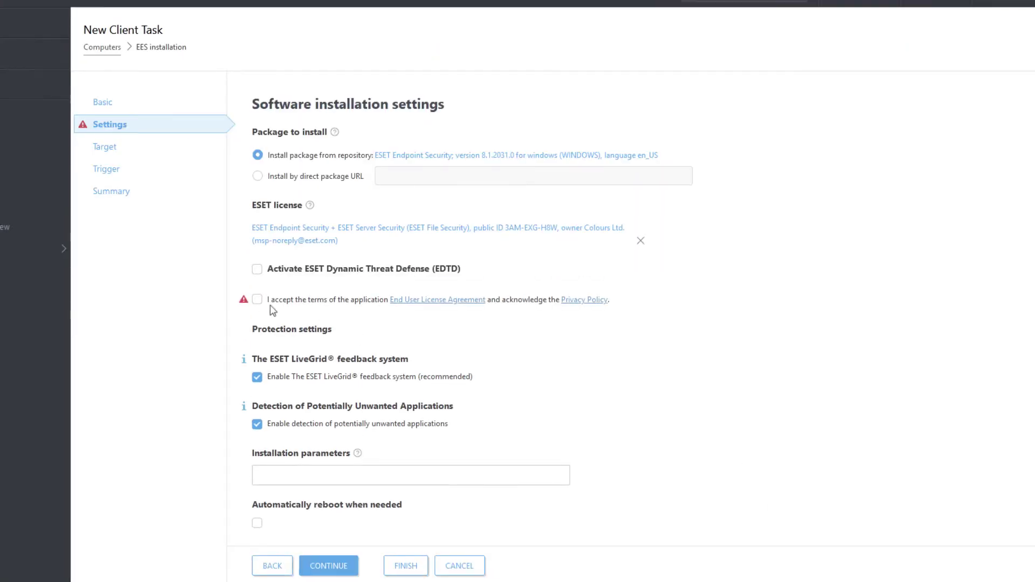
pyautogui.click(255, 300)
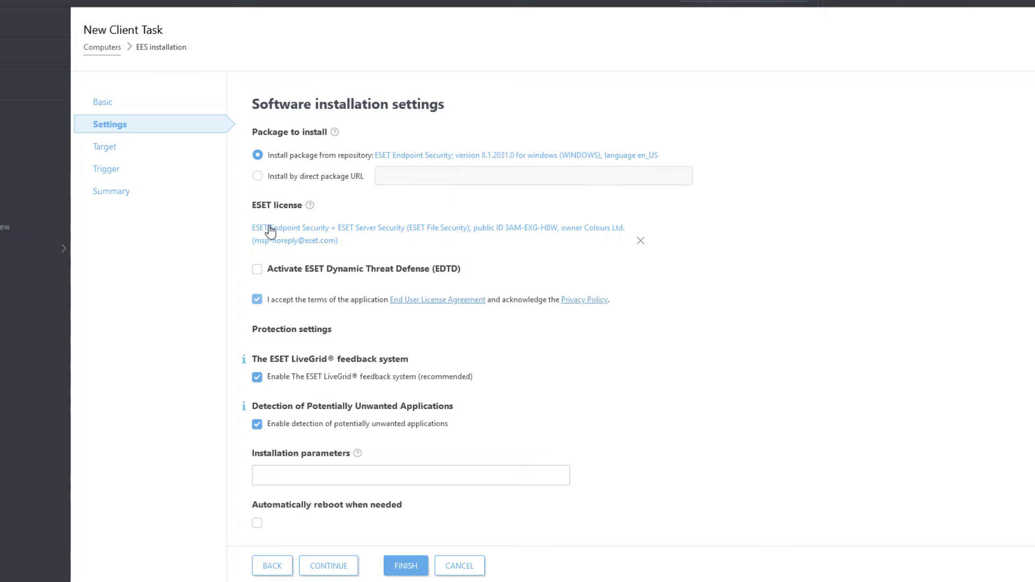
pyautogui.moveTo(270, 232)
pyautogui.click(640, 241)
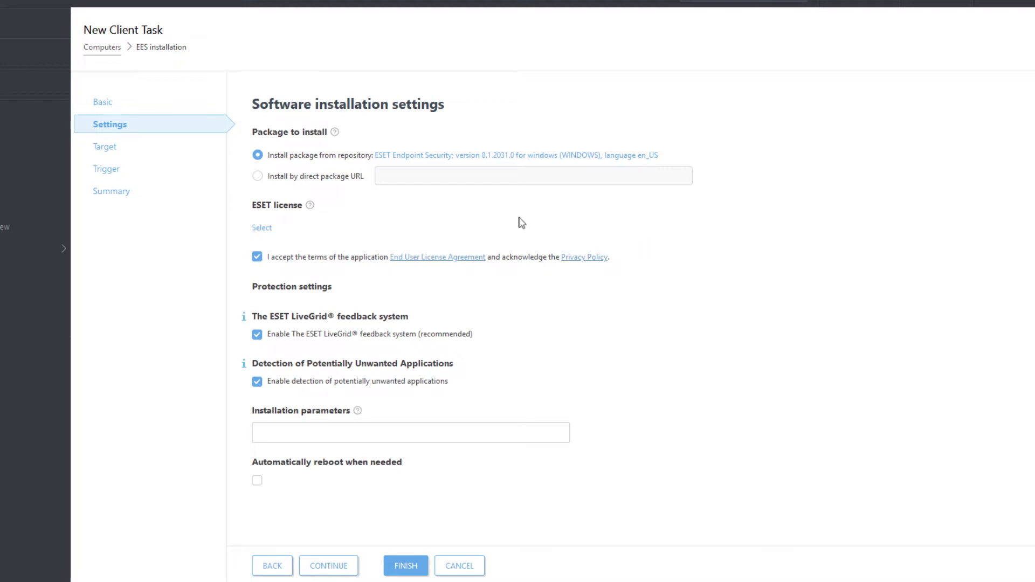
# Give the EES installation task a Joined Dynamic Group Trigger and finish it.
pyautogui.click(107, 147)
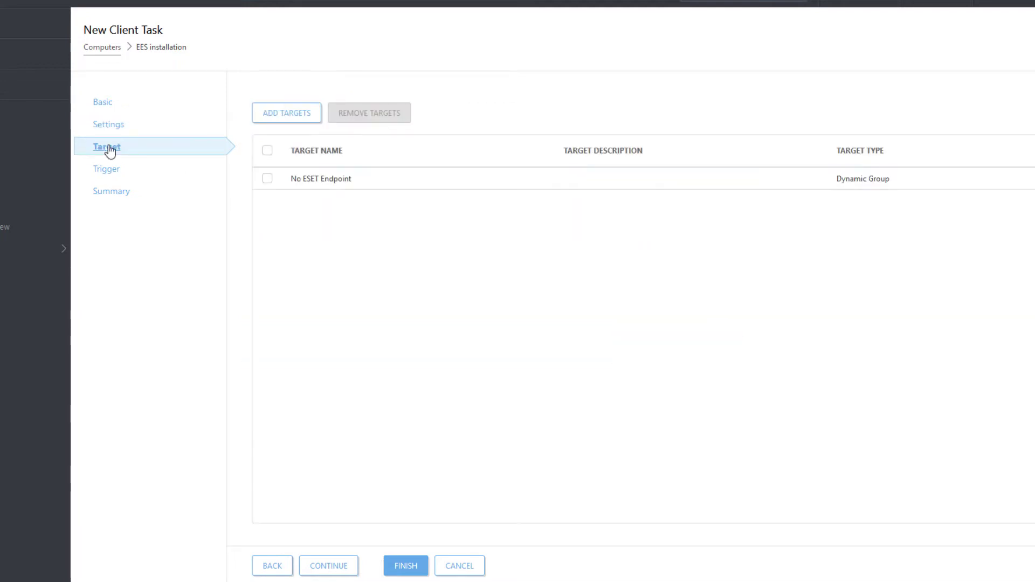
pyautogui.click(107, 171)
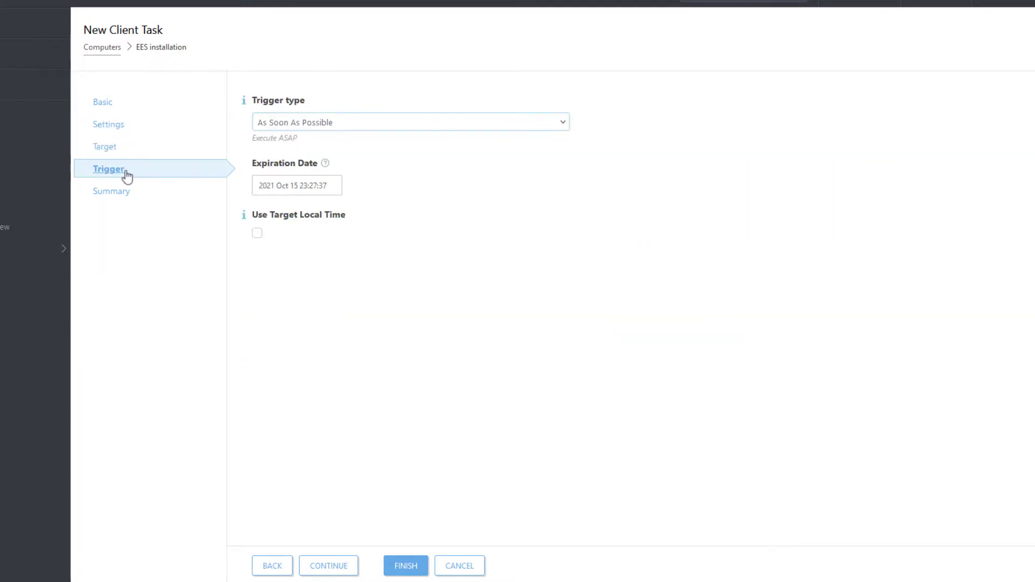
pyautogui.click(378, 127)
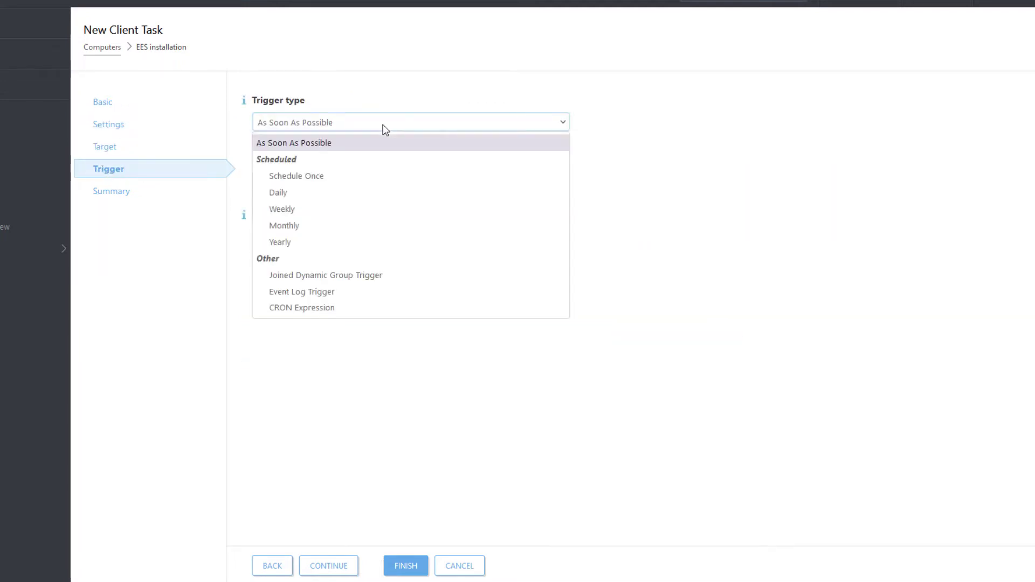
pyautogui.click(394, 276)
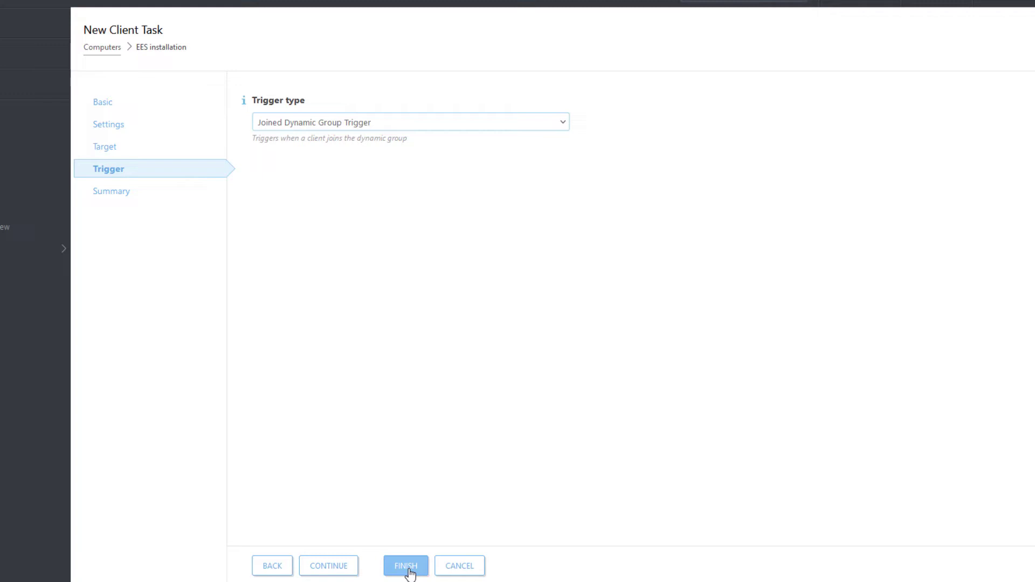
pyautogui.click(406, 567)
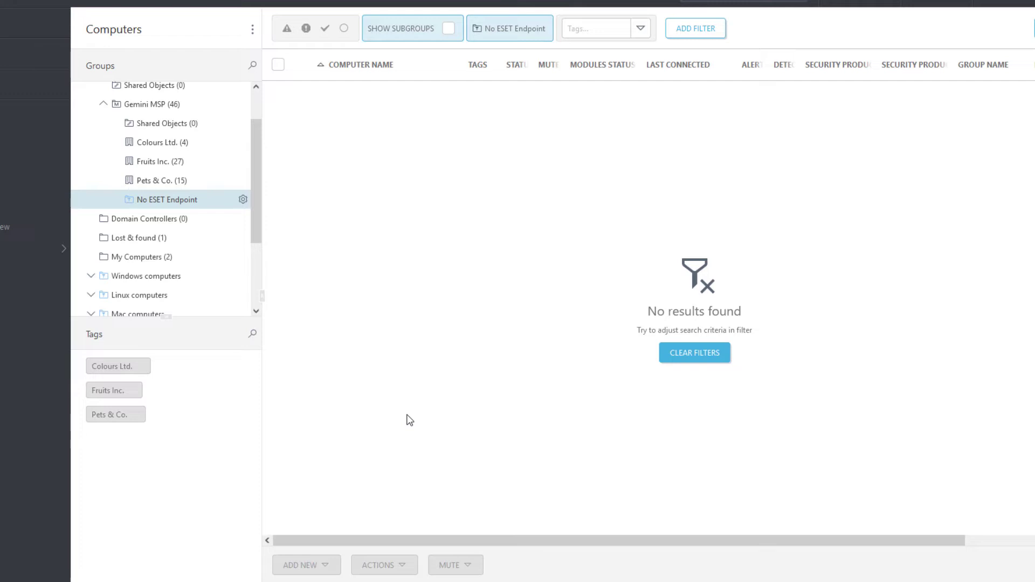
# Create a dynamic group under Colours Ltd. from the existing Not activated security product template.
pyautogui.click(121, 158)
pyautogui.click(203, 166)
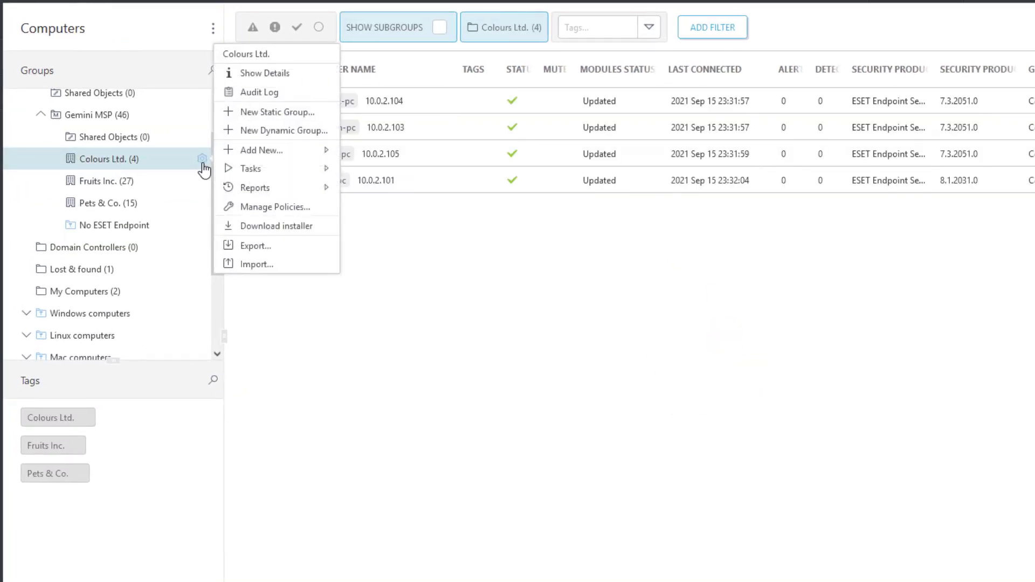
pyautogui.click(308, 131)
pyautogui.write('No')
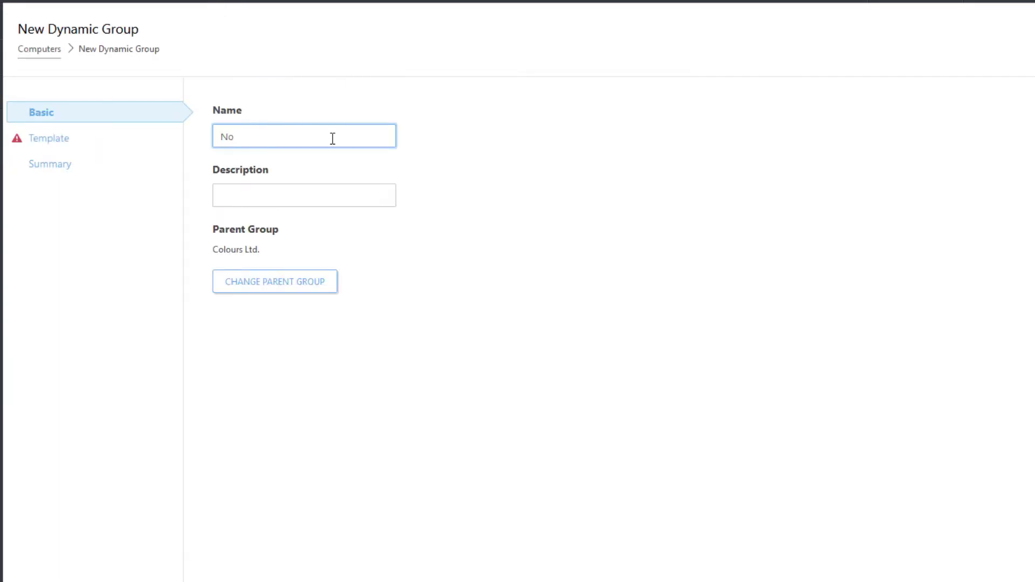
pyautogui.write('t activated security produ')
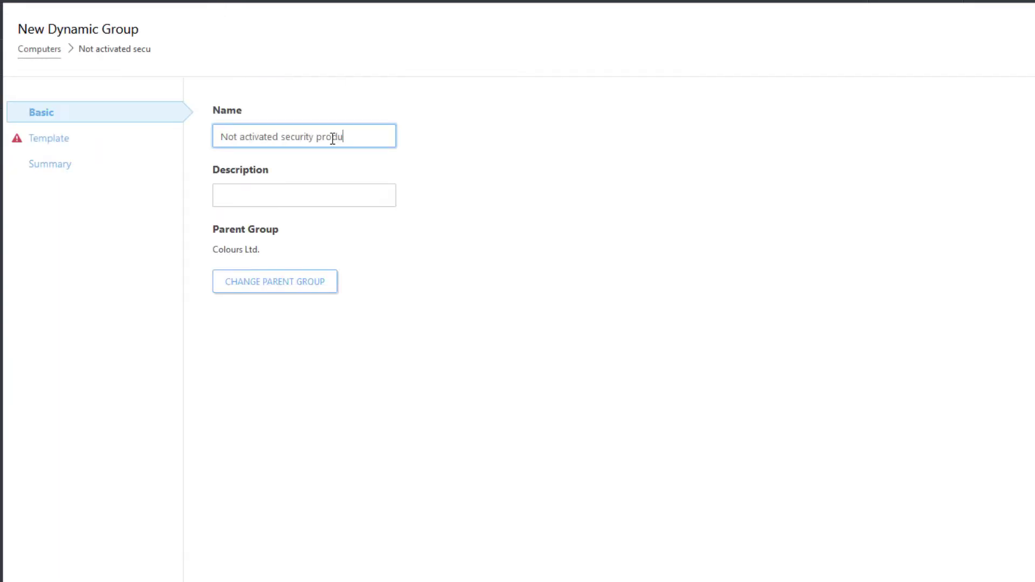
pyautogui.write('ct')
pyautogui.click(49, 142)
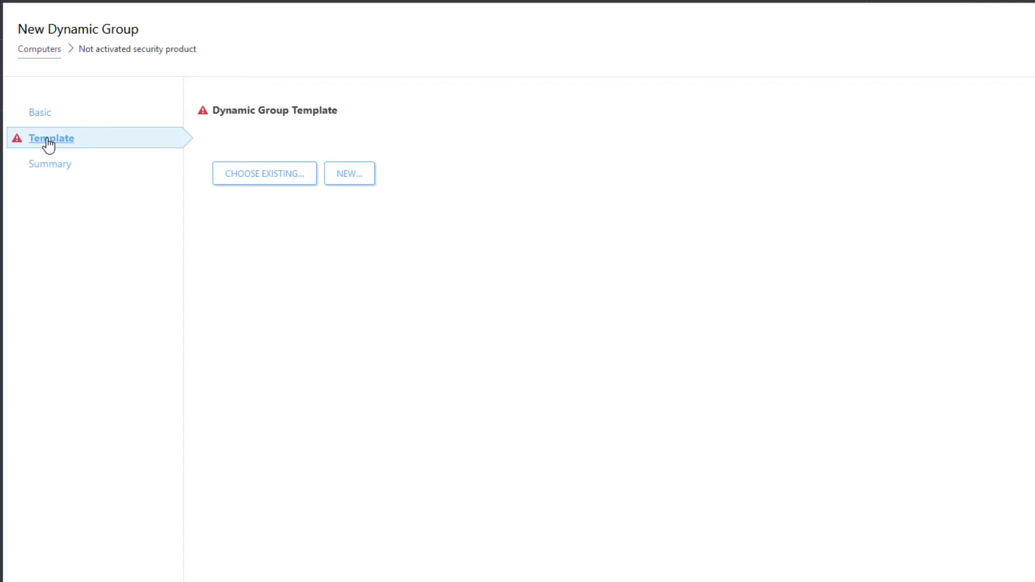
pyautogui.click(272, 177)
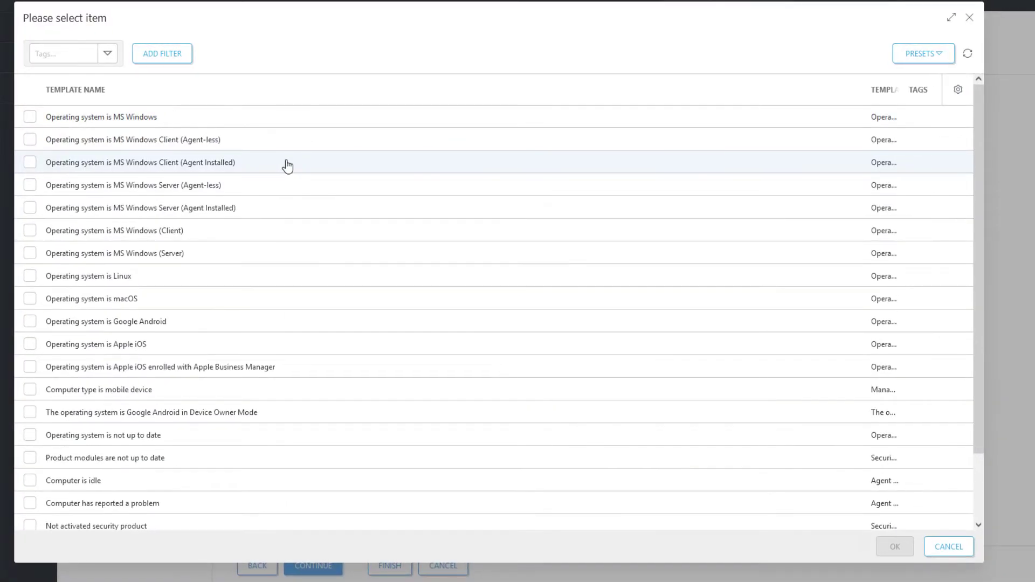
pyautogui.scroll(-2, 287, 166)
pyautogui.click(30, 451)
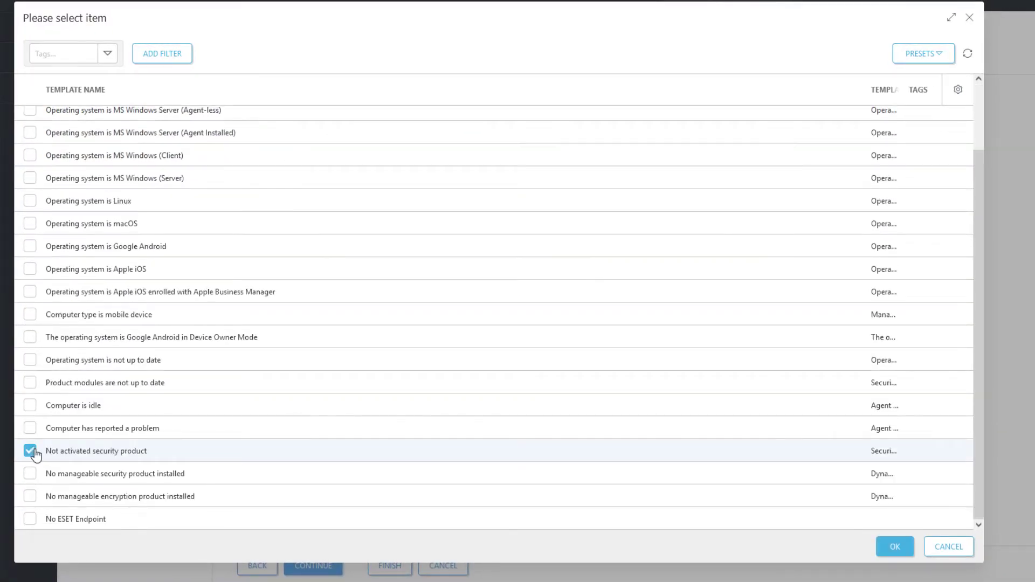
pyautogui.click(896, 547)
pyautogui.click(397, 569)
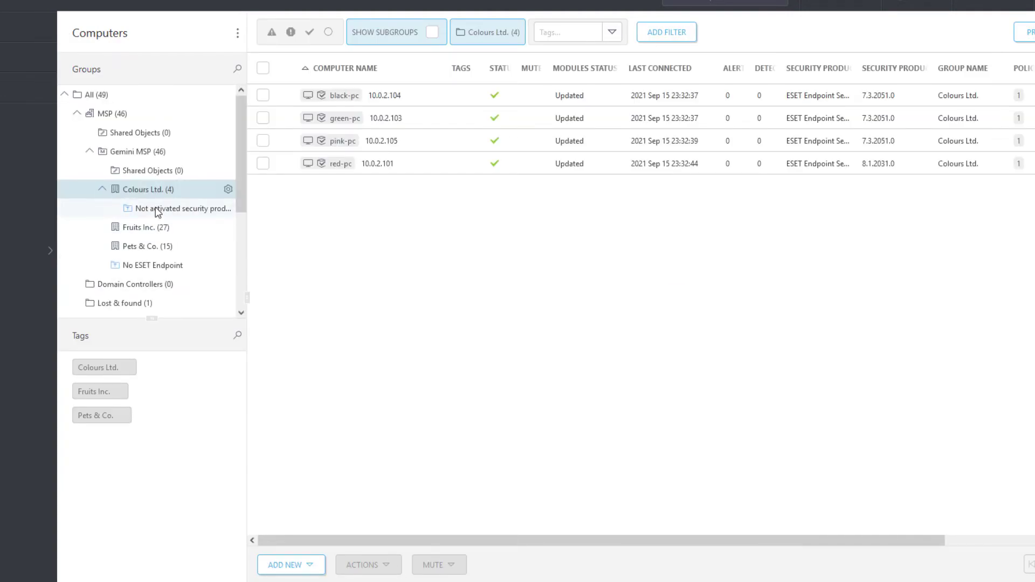
# Create a Product Activation task, EES activation, using the Colours Ltd. endpoint security license.
pyautogui.click(156, 212)
pyautogui.click(228, 208)
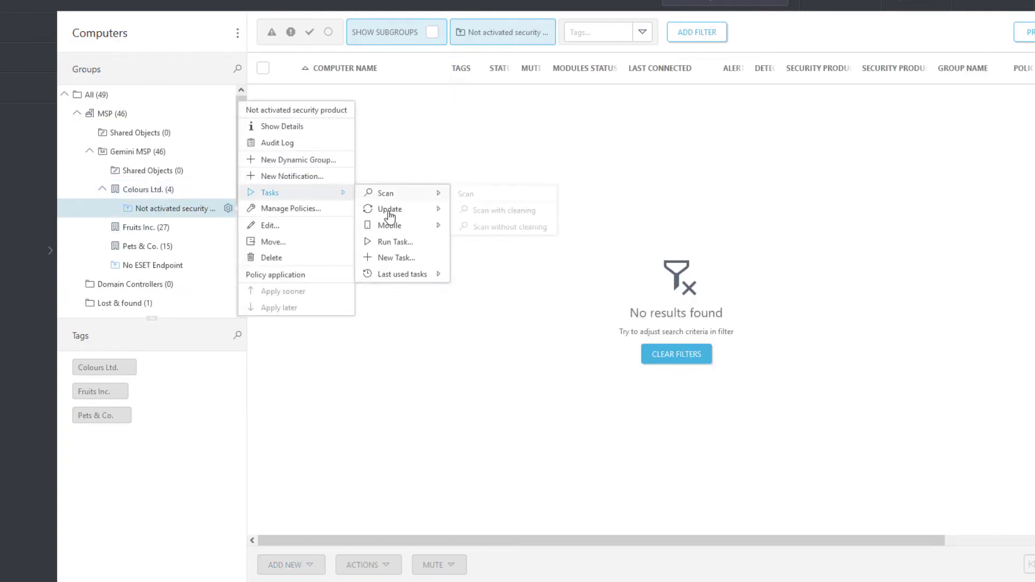
pyautogui.click(428, 258)
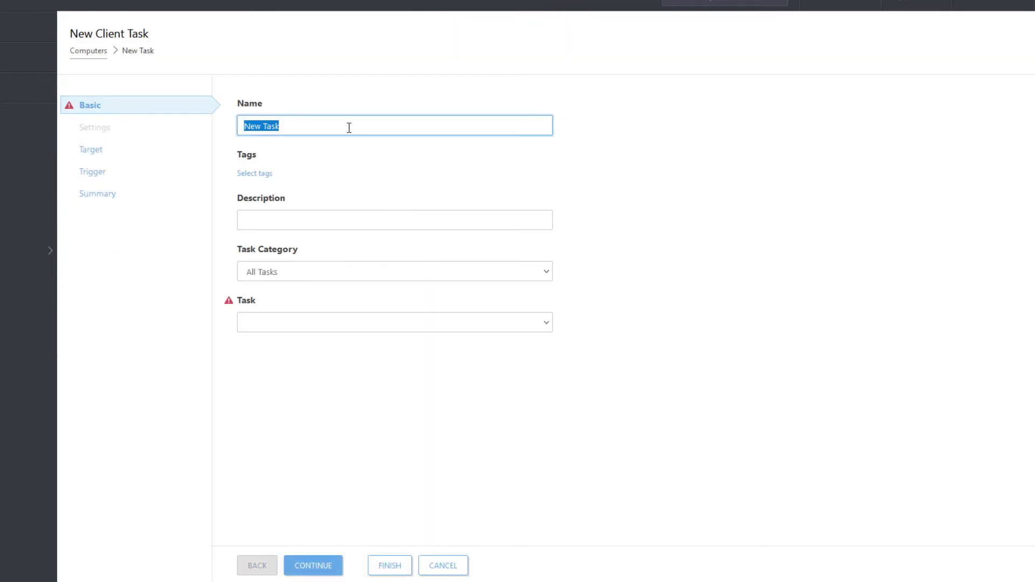
pyautogui.write('EES activation')
pyautogui.click(353, 322)
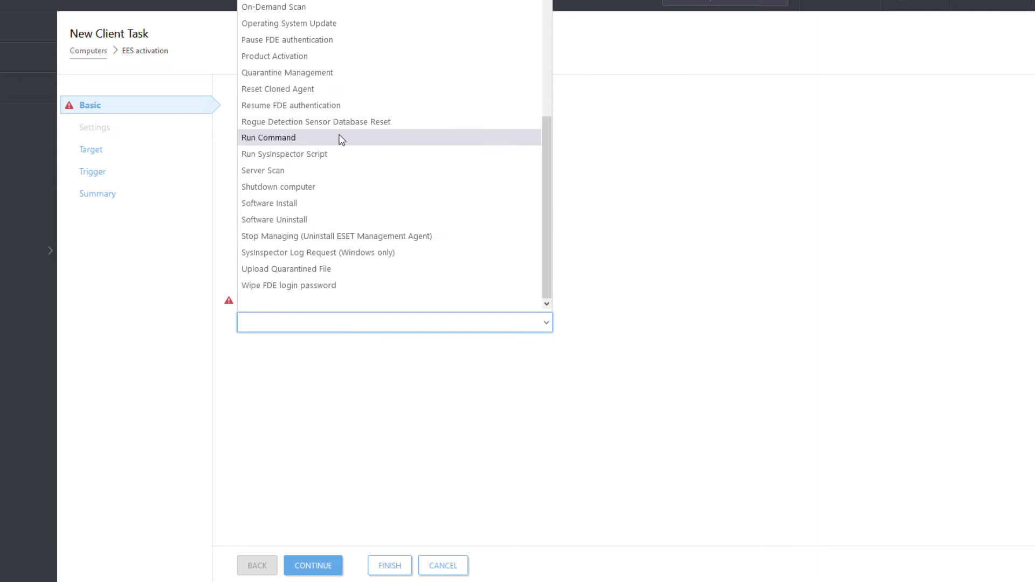
pyautogui.click(333, 58)
pyautogui.click(103, 132)
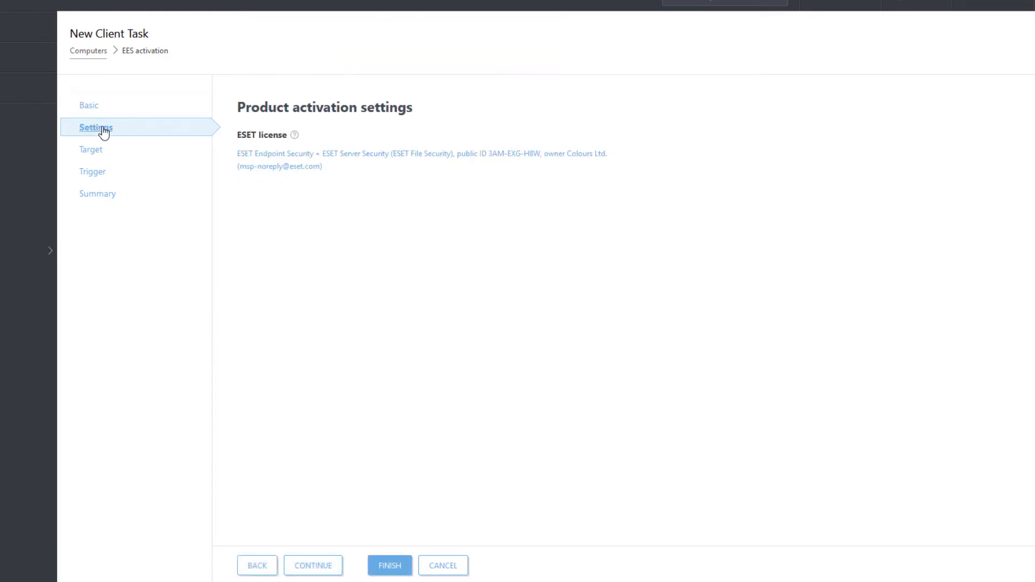
pyautogui.click(292, 162)
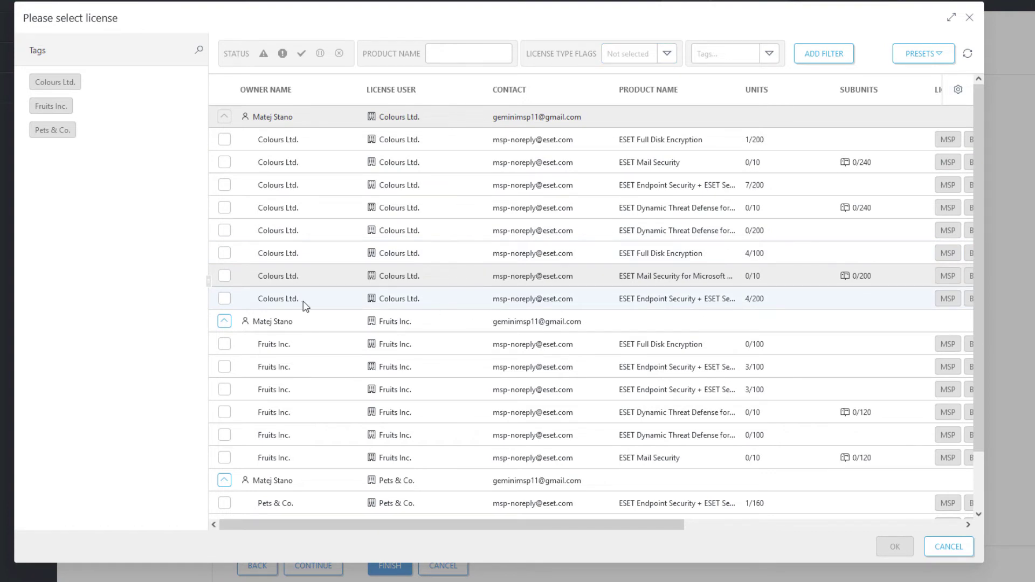
pyautogui.click(224, 299)
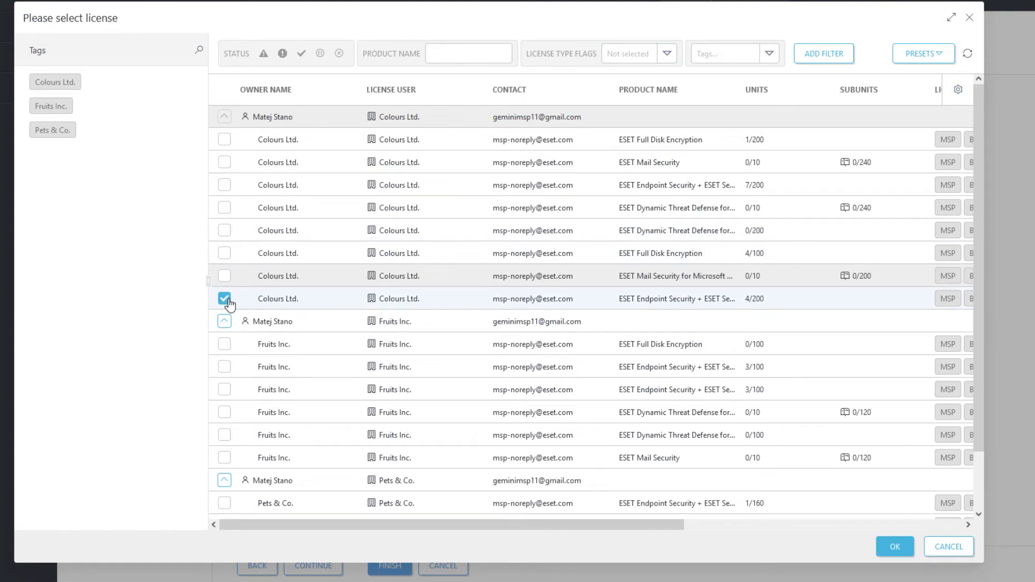
pyautogui.click(898, 548)
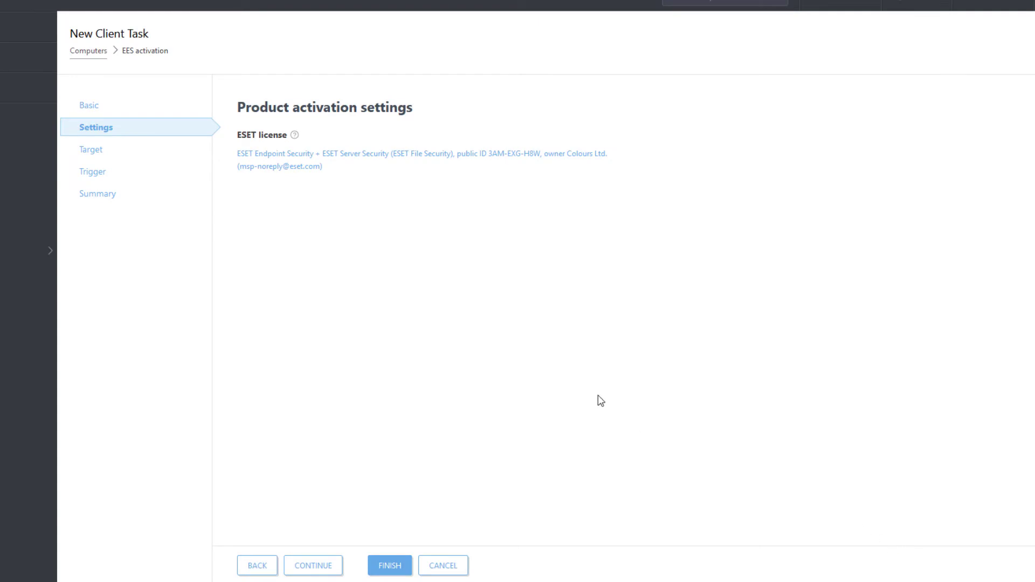
# Give the EES activation task a Joined Dynamic Group Trigger and save it.
pyautogui.click(89, 152)
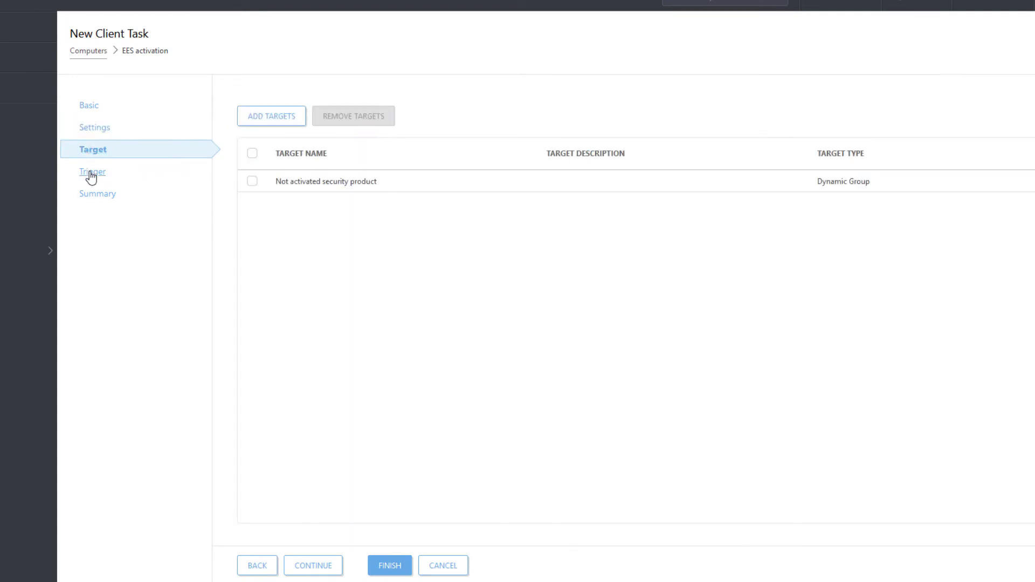
pyautogui.click(91, 174)
pyautogui.click(338, 125)
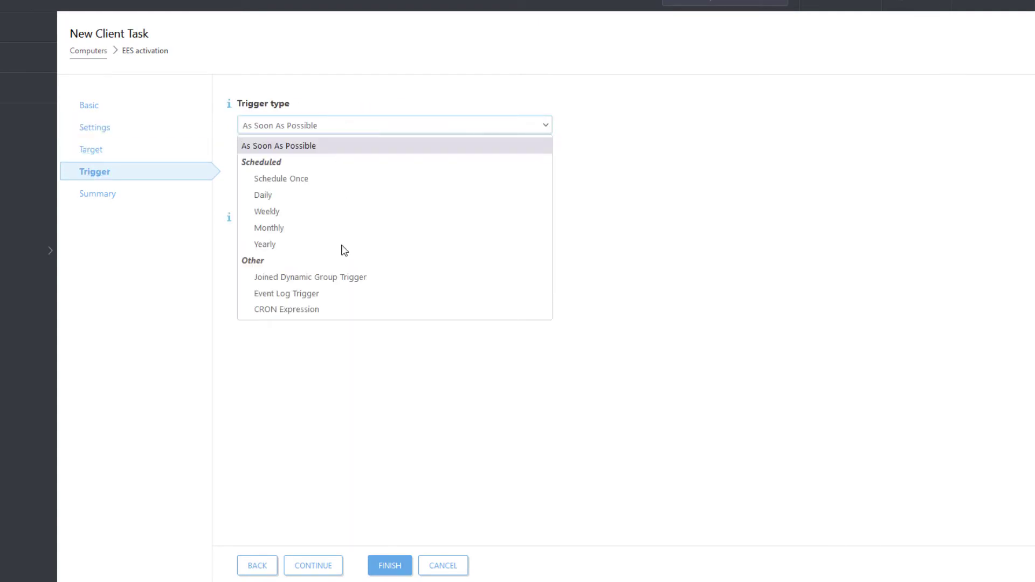
pyautogui.click(378, 278)
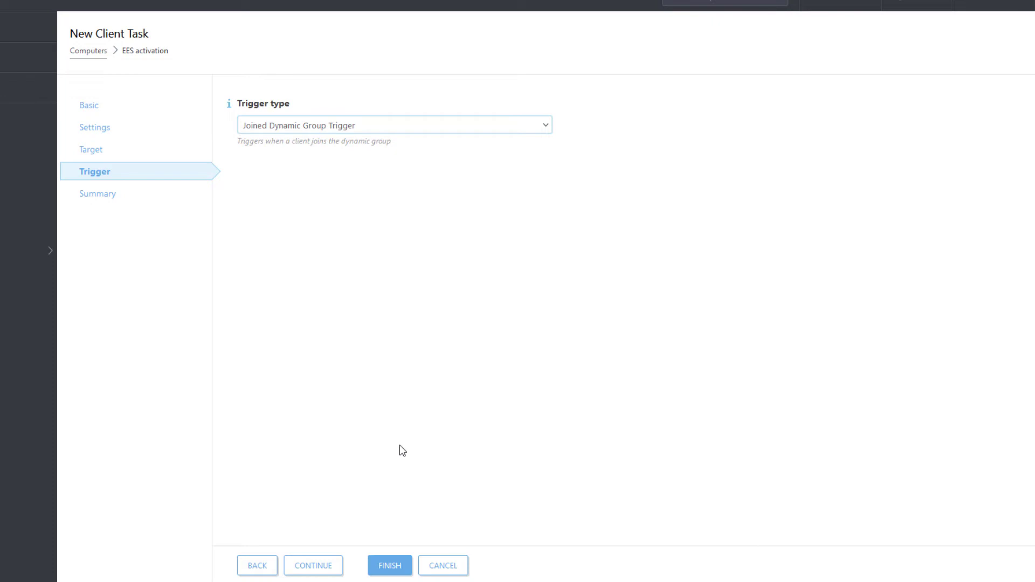
pyautogui.click(400, 568)
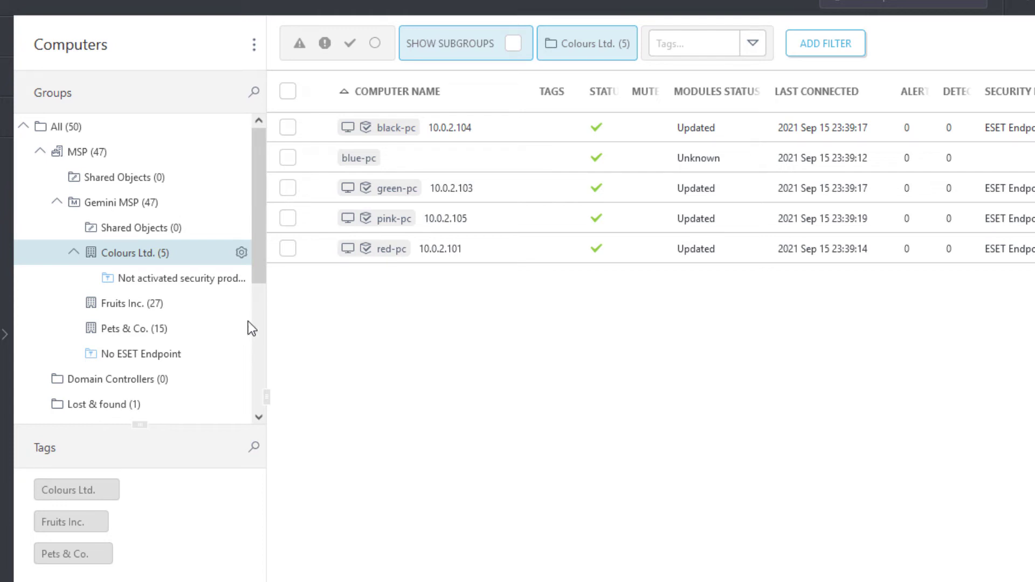
# Confirm blue-pc appears in No ESET Endpoint, then view the client task list.
pyautogui.click(146, 357)
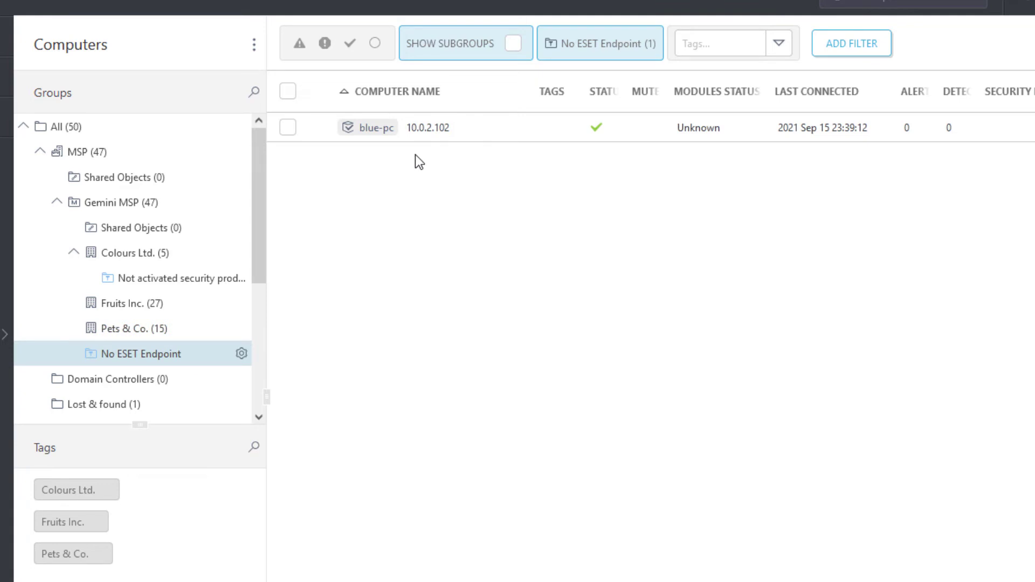
pyautogui.click(78, 186)
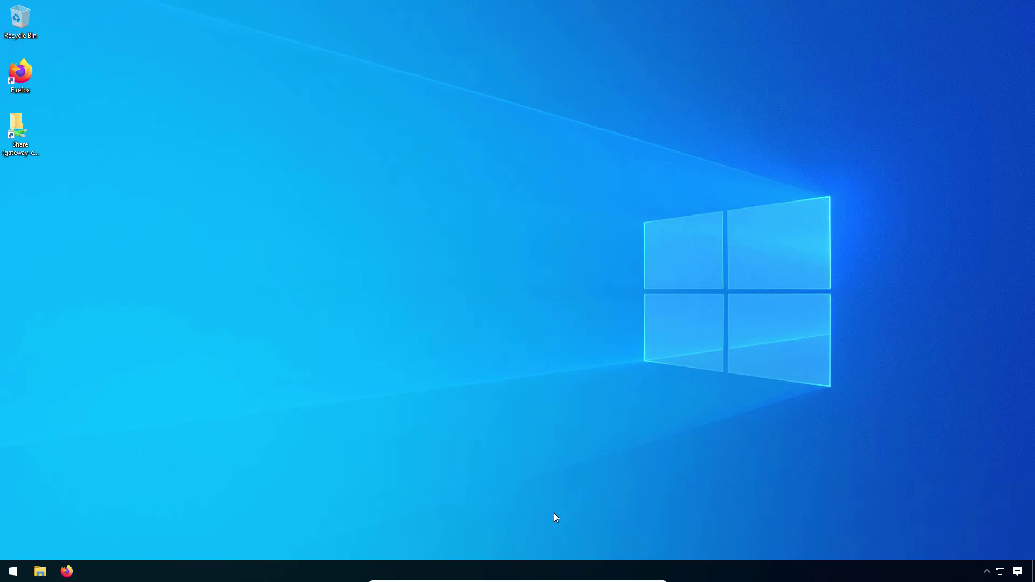
# Open ESET Endpoint Security from the hidden icons in the Windows system tray.
pyautogui.click(986, 571)
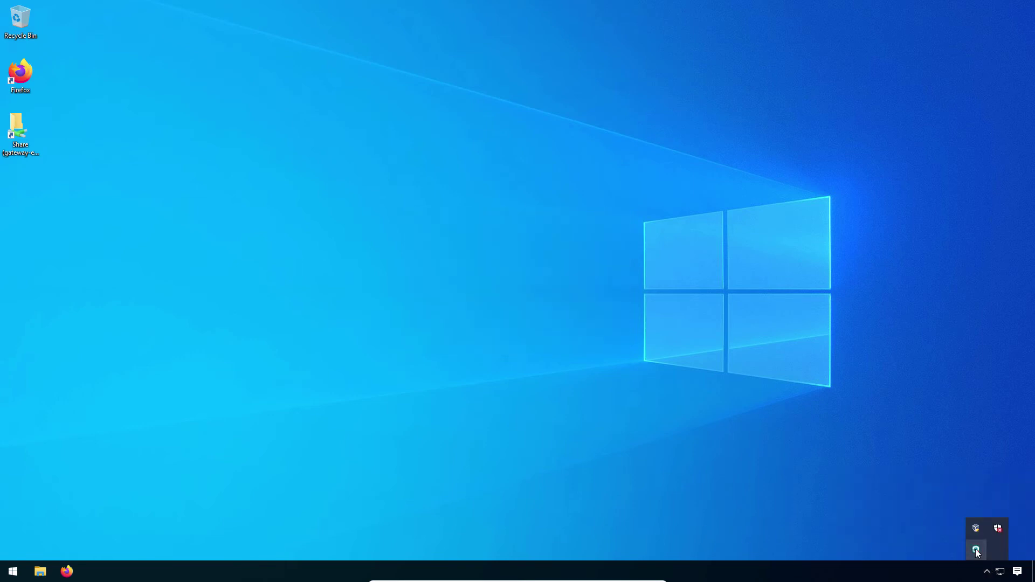
pyautogui.click(976, 549)
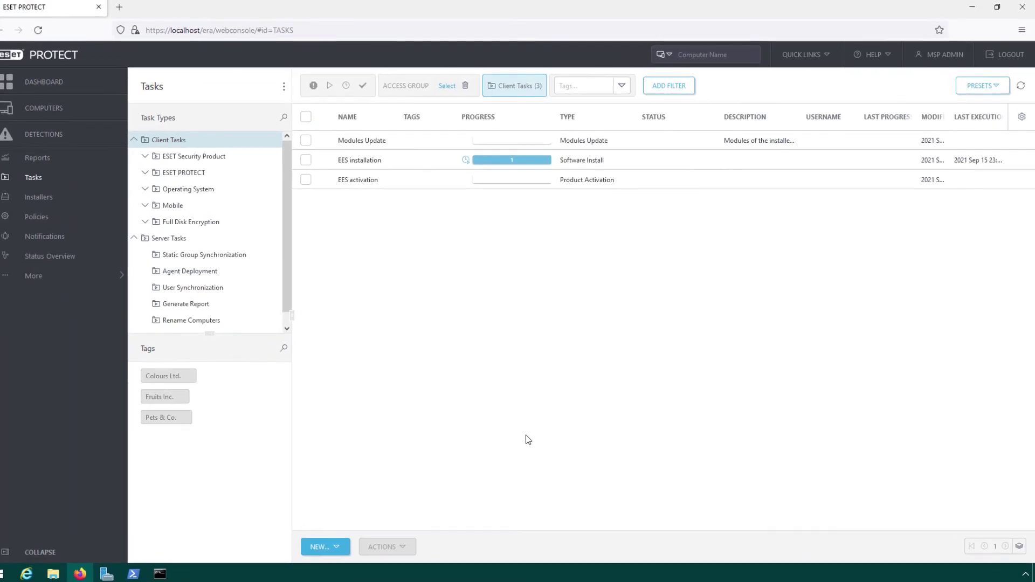
# Refresh the task list, then check the Not activated security product and Colours Ltd. groups.
pyautogui.click(1018, 50)
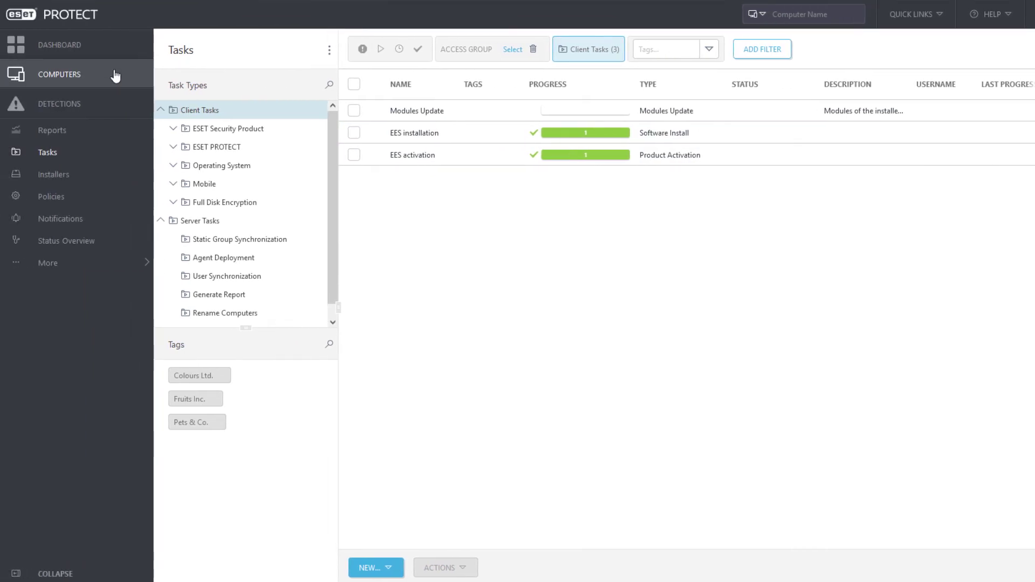
pyautogui.click(116, 74)
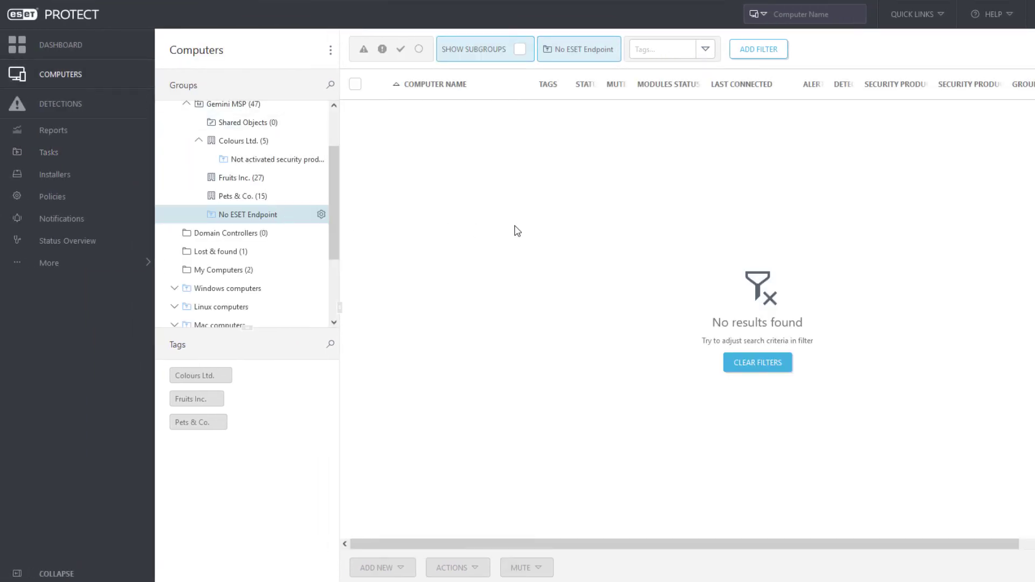
pyautogui.click(289, 162)
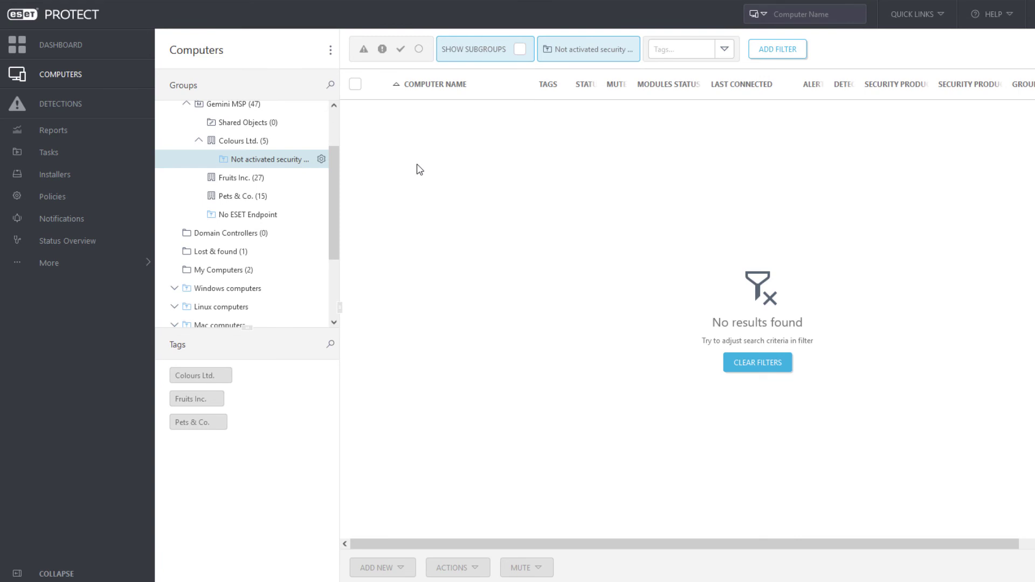
pyautogui.click(290, 143)
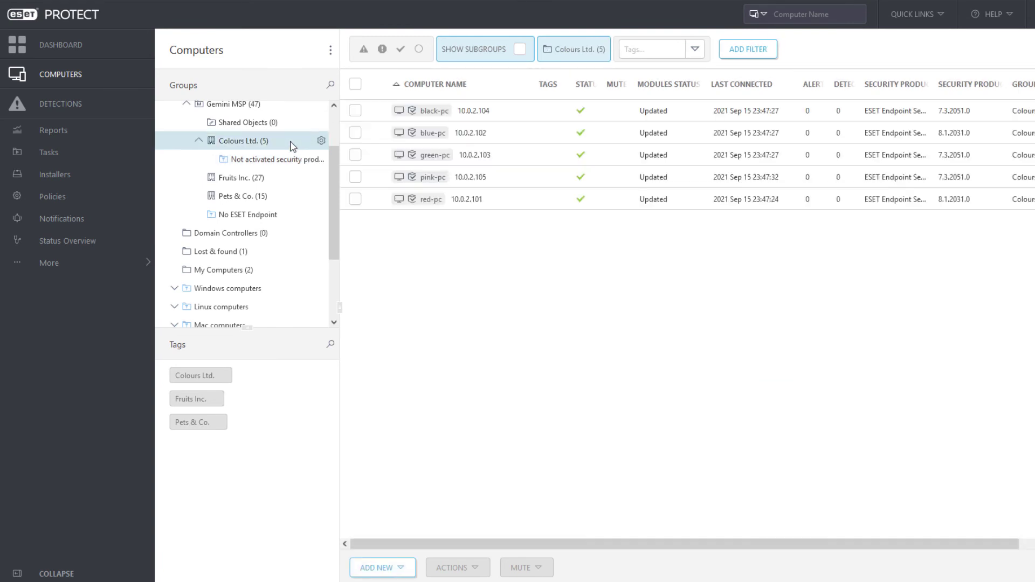